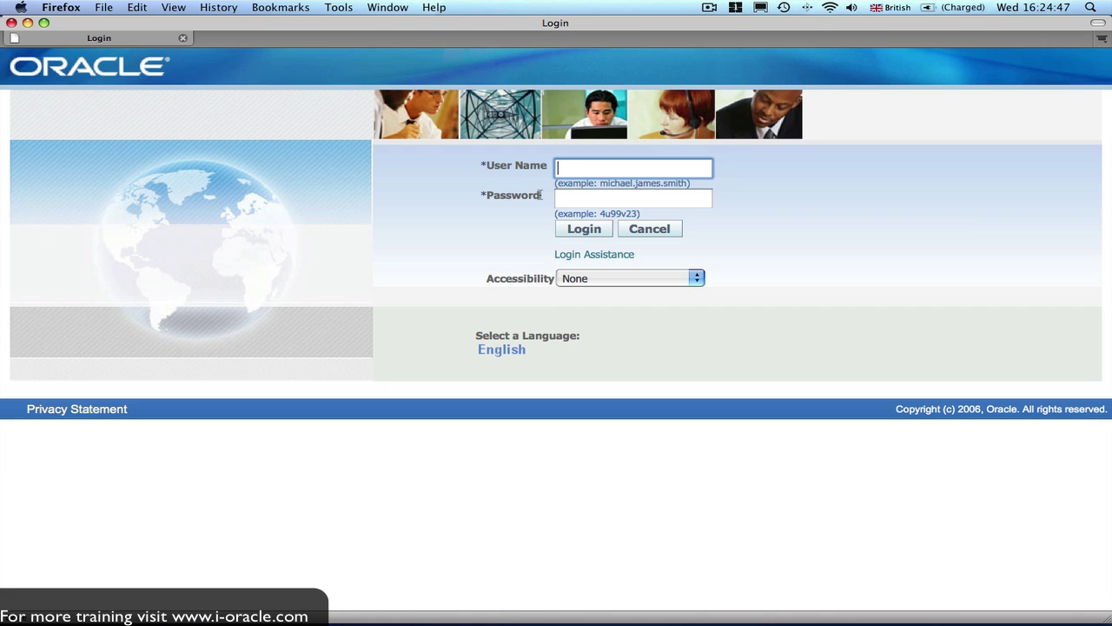
# Enter the administrator's user name and password on the login page.
pyautogui.write('yonigbode')
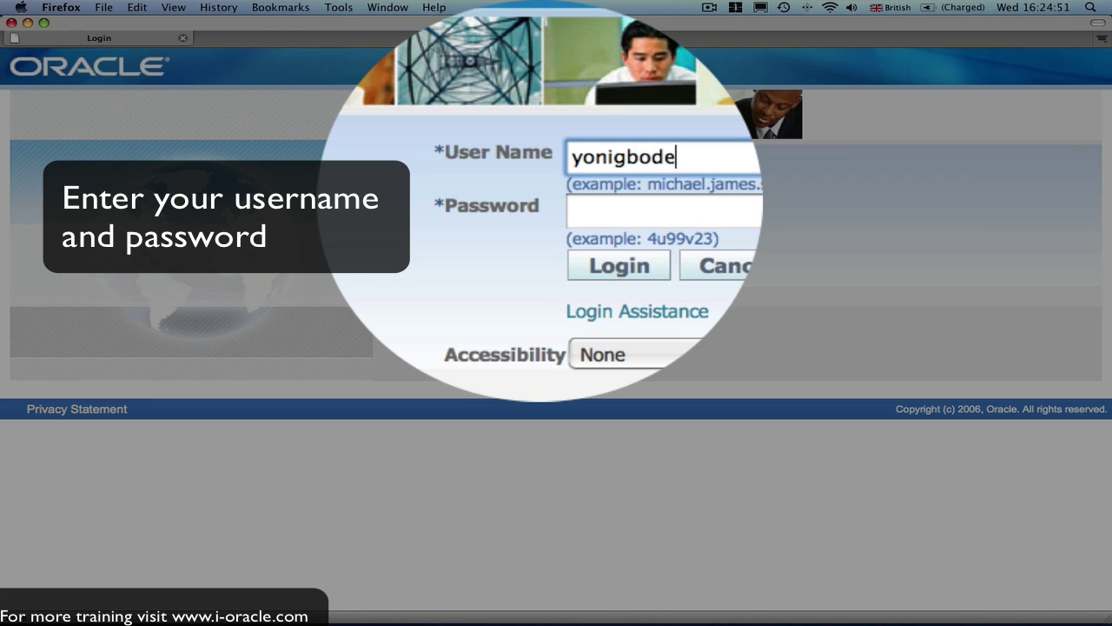
pyautogui.click(608, 211)
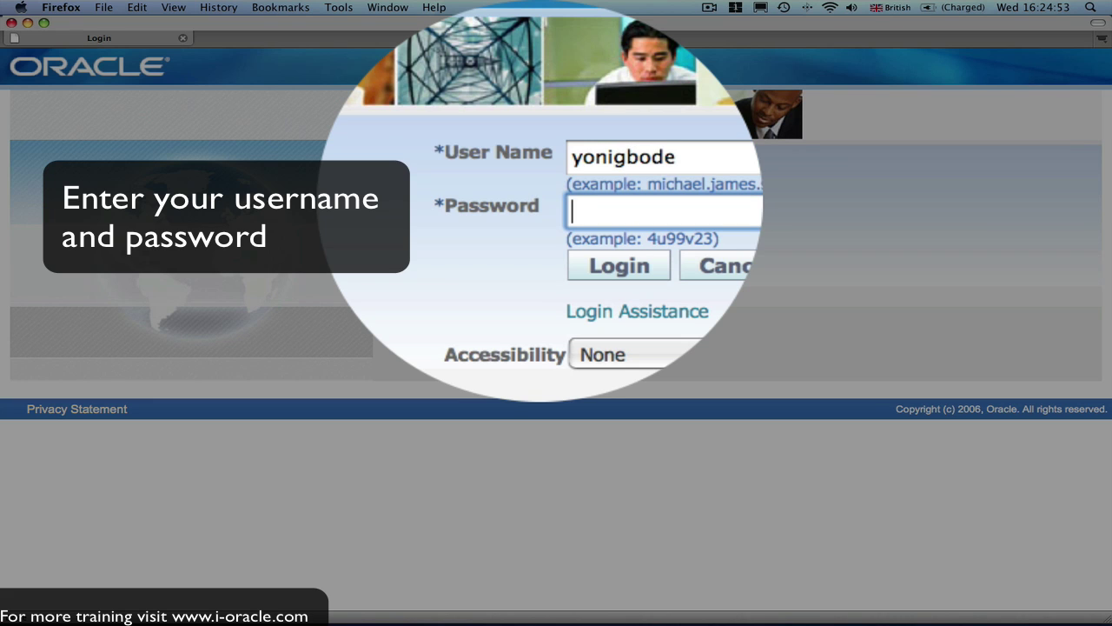
pyautogui.write('••••••')
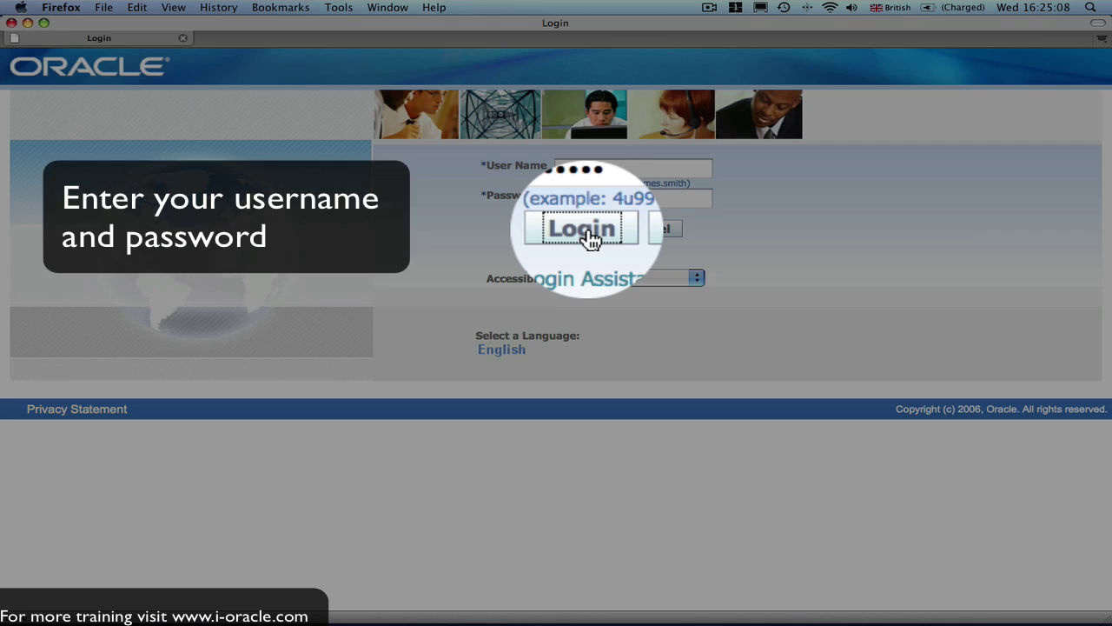
# Submit the entered credentials to reach the Applications Home Page.
pyautogui.click(588, 231)
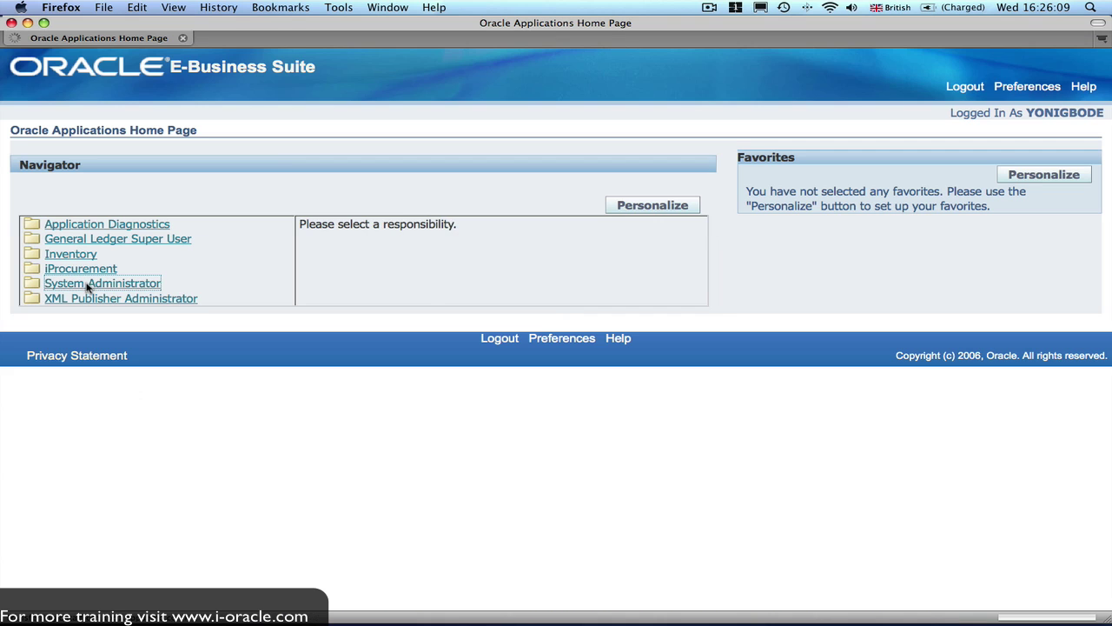
pyautogui.click(96, 285)
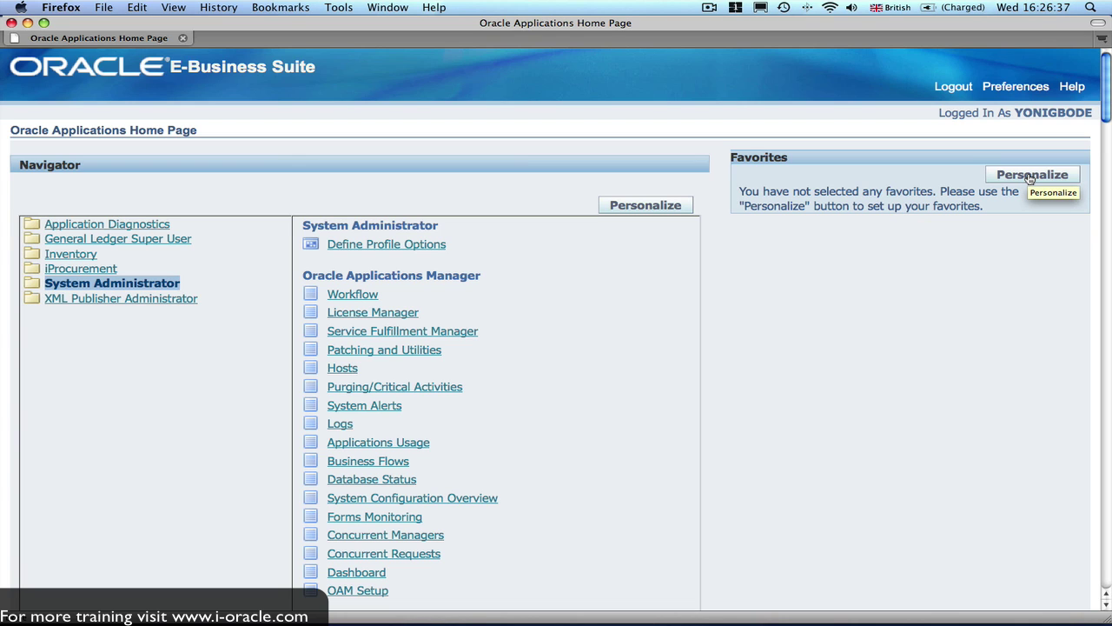
# On Customize Favorites, set Function Prompt to % and Responsibility to System Administrator.
pyautogui.click(1031, 176)
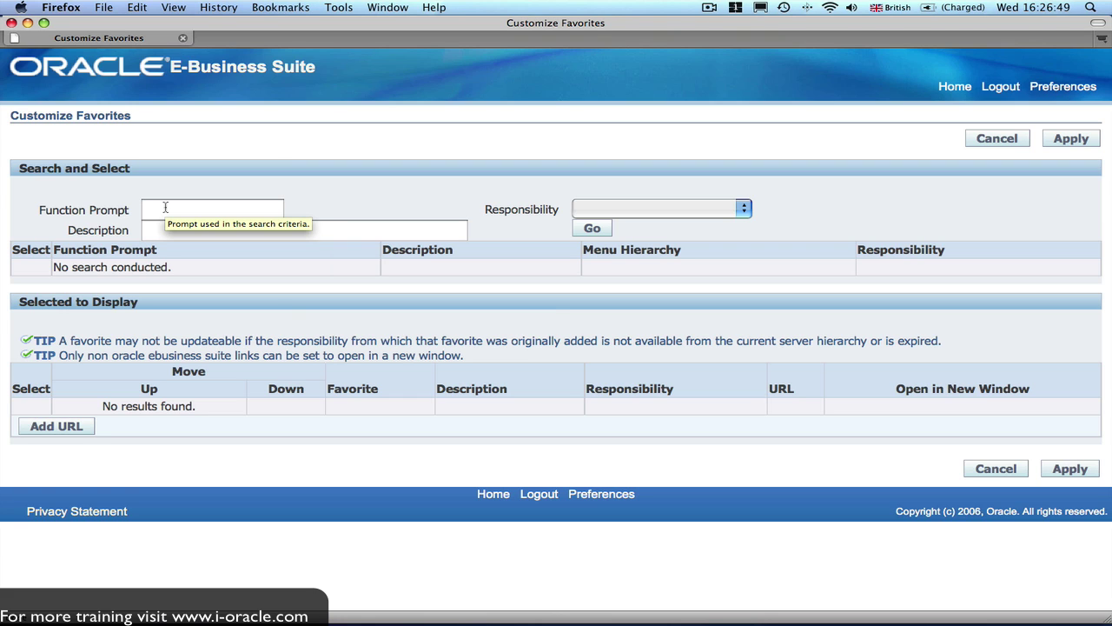
pyautogui.click(165, 206)
pyautogui.write('%')
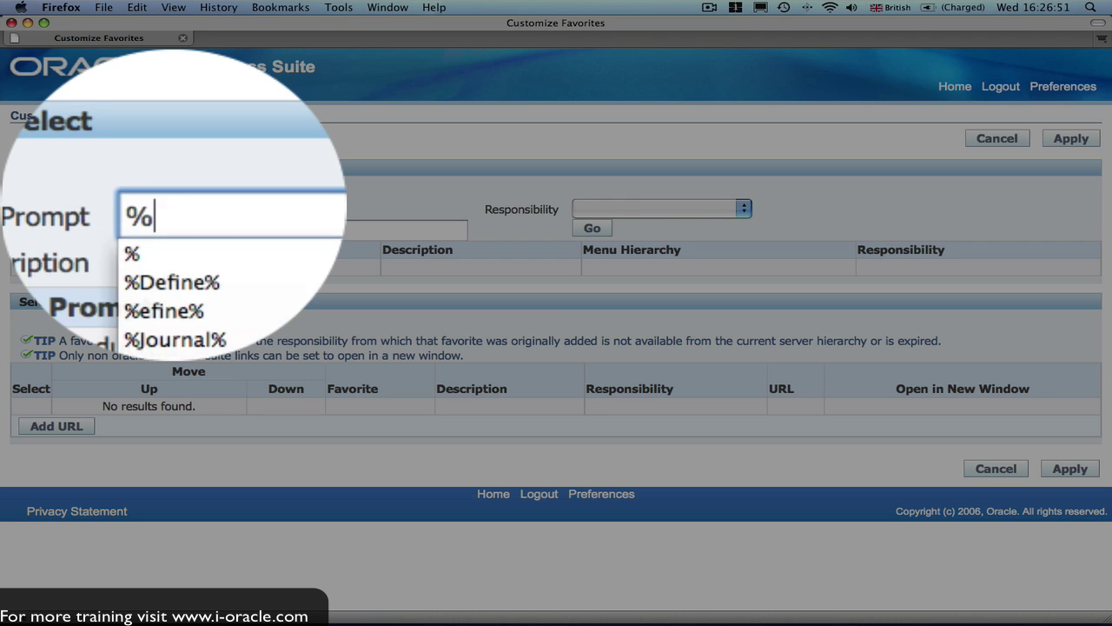
pyautogui.press('Escape')
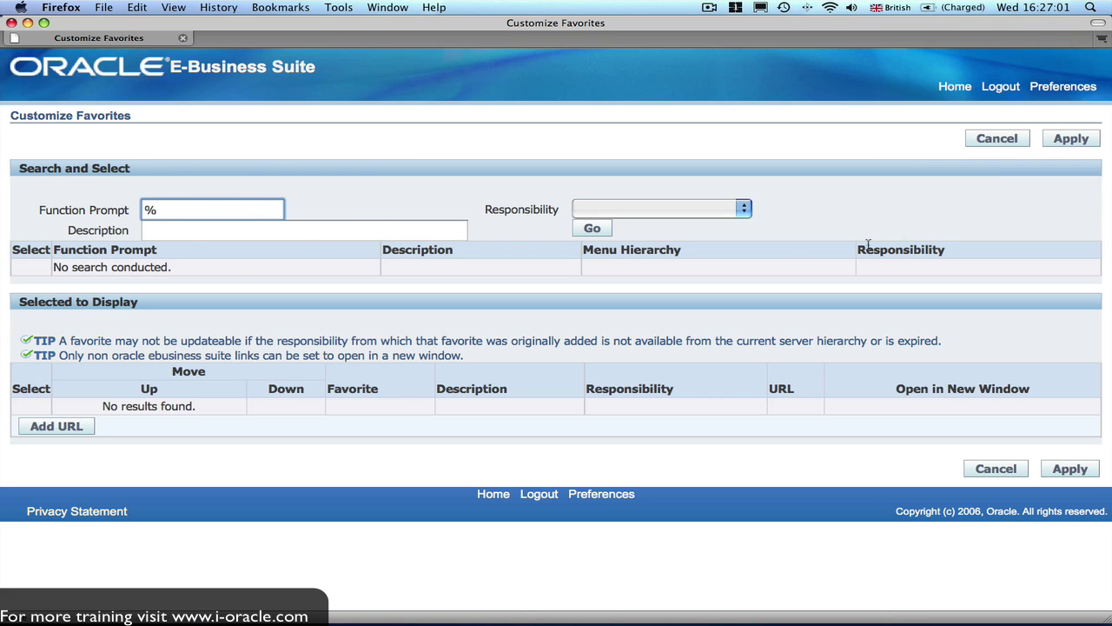
pyautogui.click(744, 211)
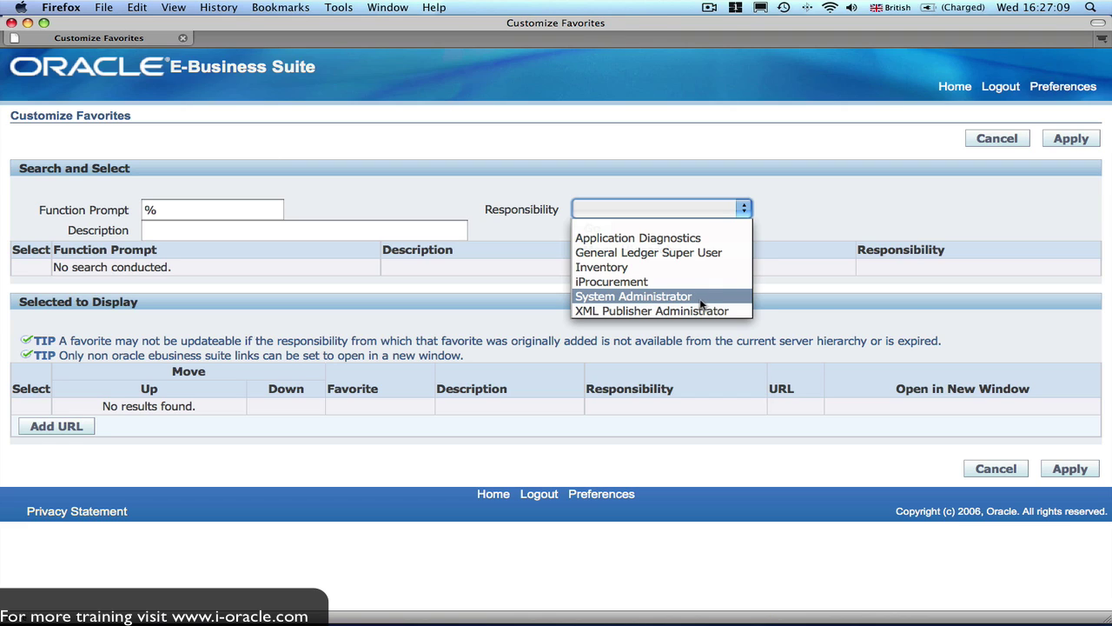
pyautogui.click(634, 297)
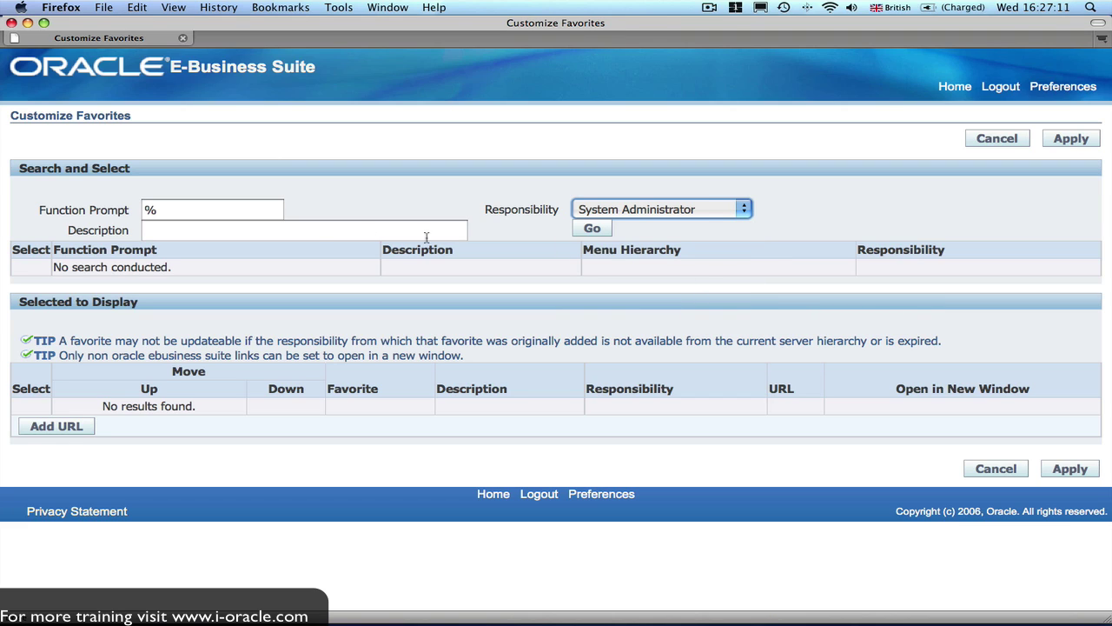
# Run the function search and jump to results 81-90 of 141.
pyautogui.click(595, 230)
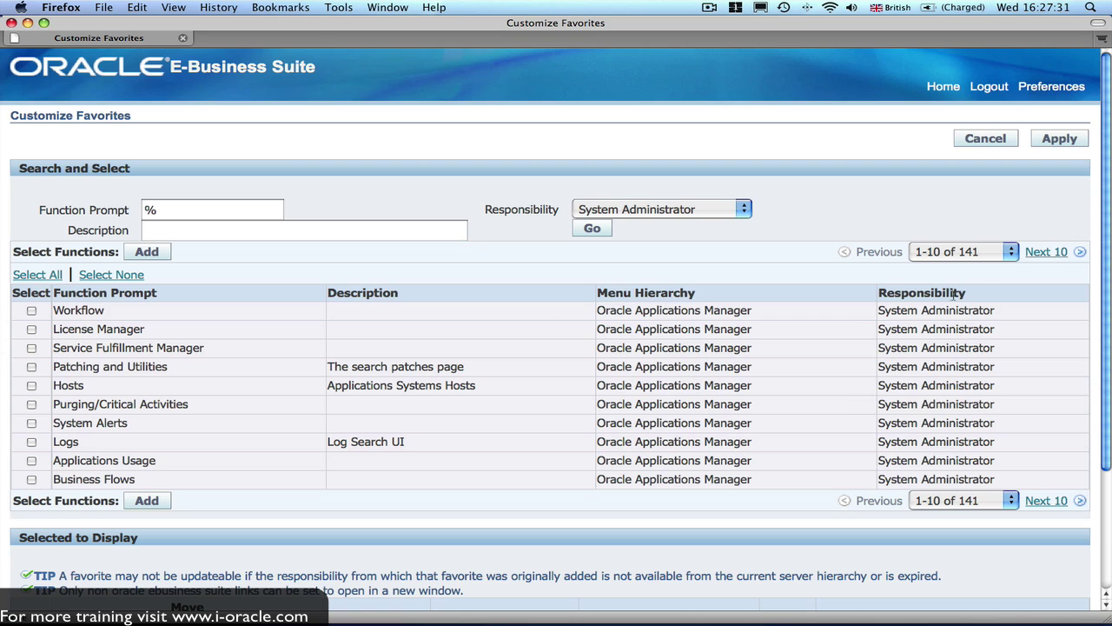
pyautogui.click(1011, 253)
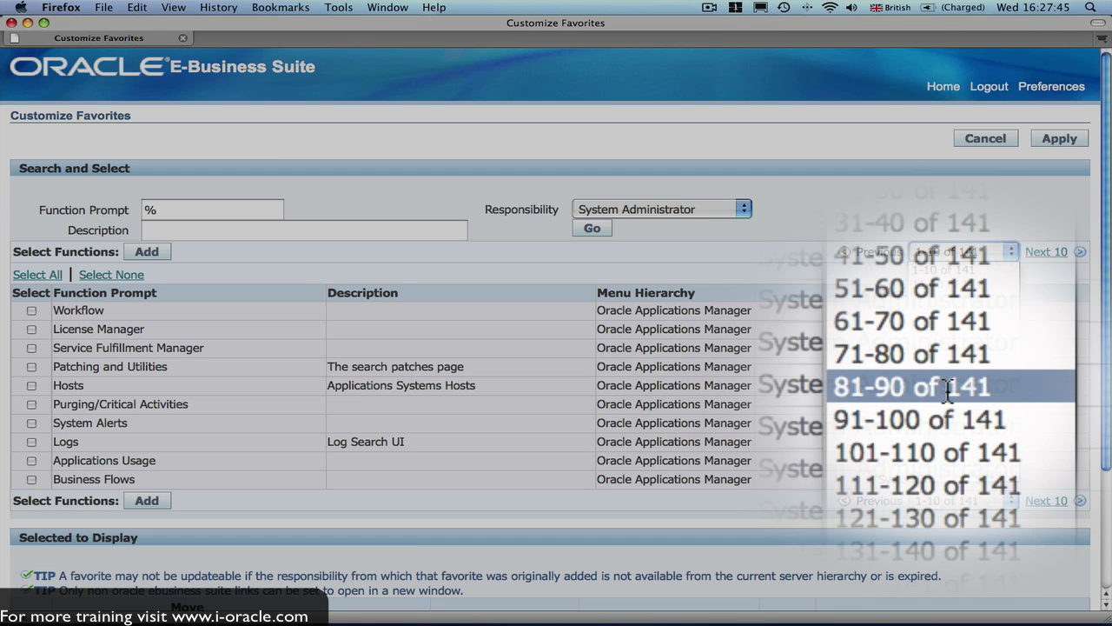
pyautogui.click(947, 390)
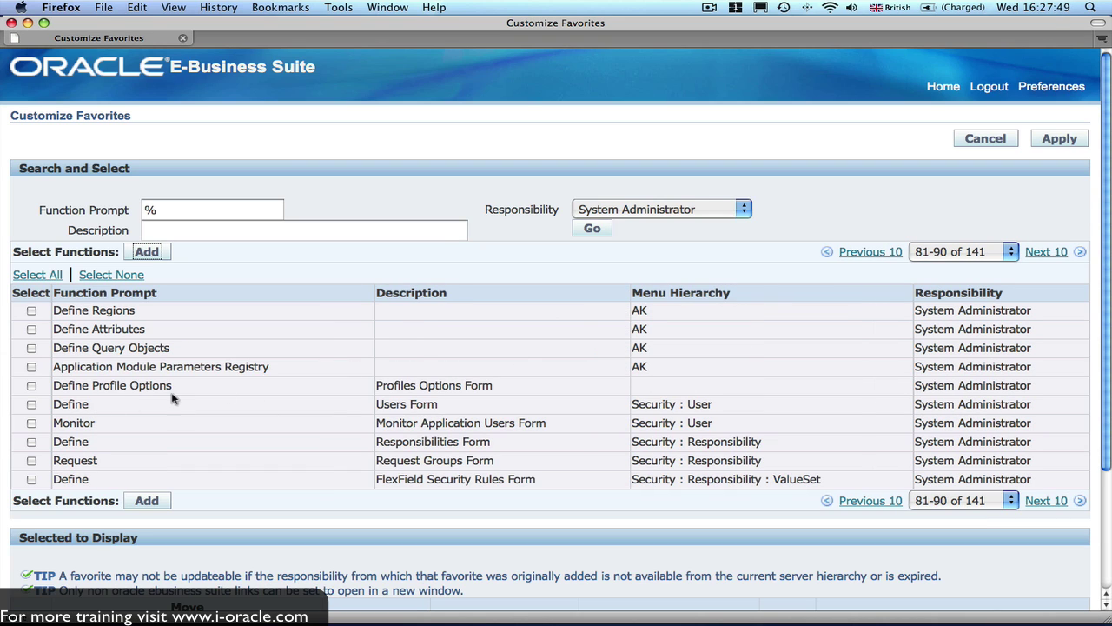
# Tick the Users and Responsibilities Define functions, Define Profile Options and Define Regions.
pyautogui.click(32, 405)
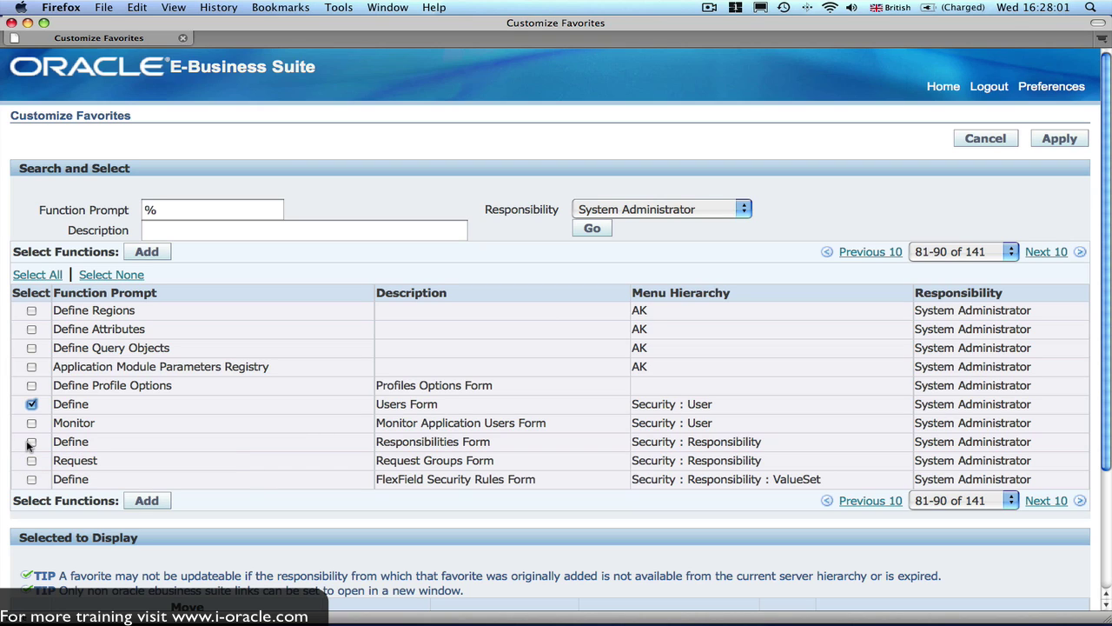
pyautogui.click(31, 443)
pyautogui.scroll(-1, 215, 450)
pyautogui.scroll(1, 215, 450)
pyautogui.click(32, 385)
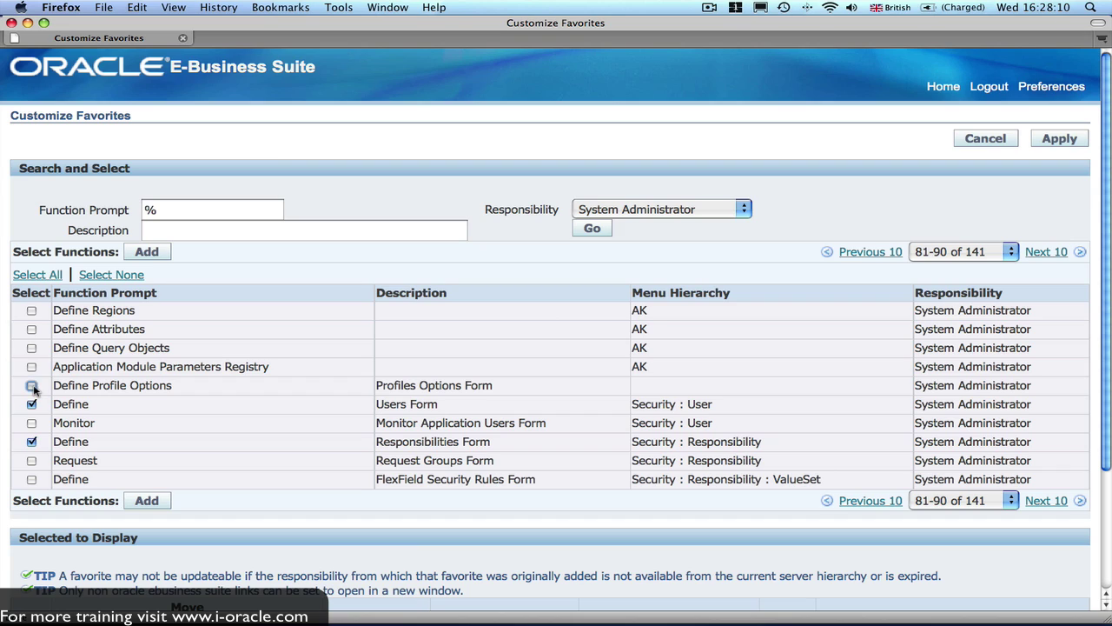
pyautogui.click(31, 311)
pyautogui.scroll(-2, 231, 407)
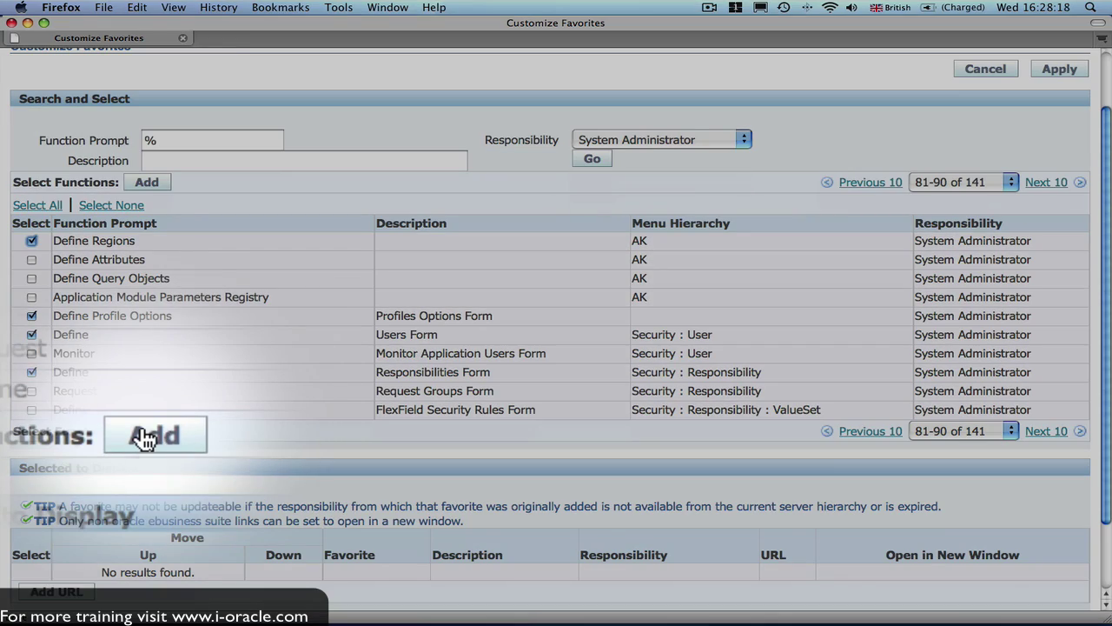
pyautogui.click(144, 434)
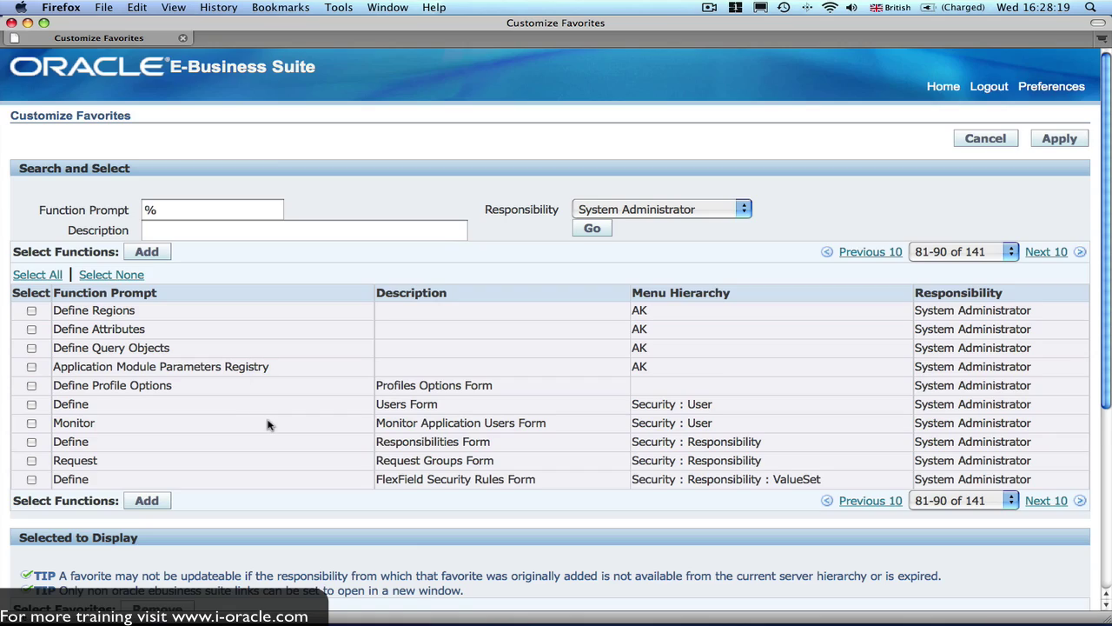
pyautogui.scroll(-5, 268, 424)
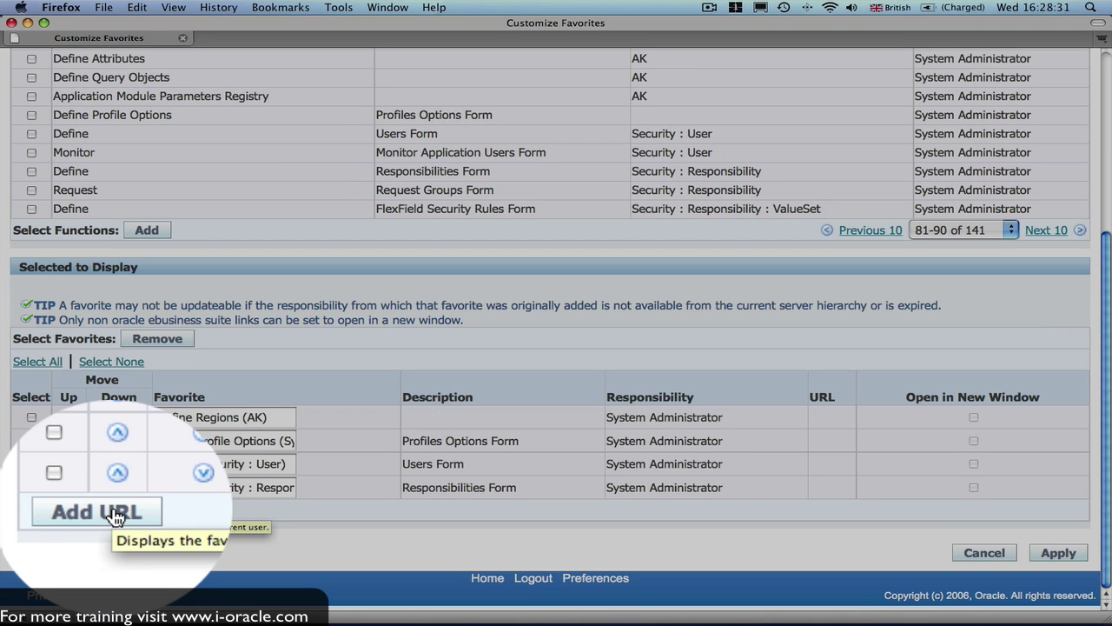
pyautogui.click(61, 512)
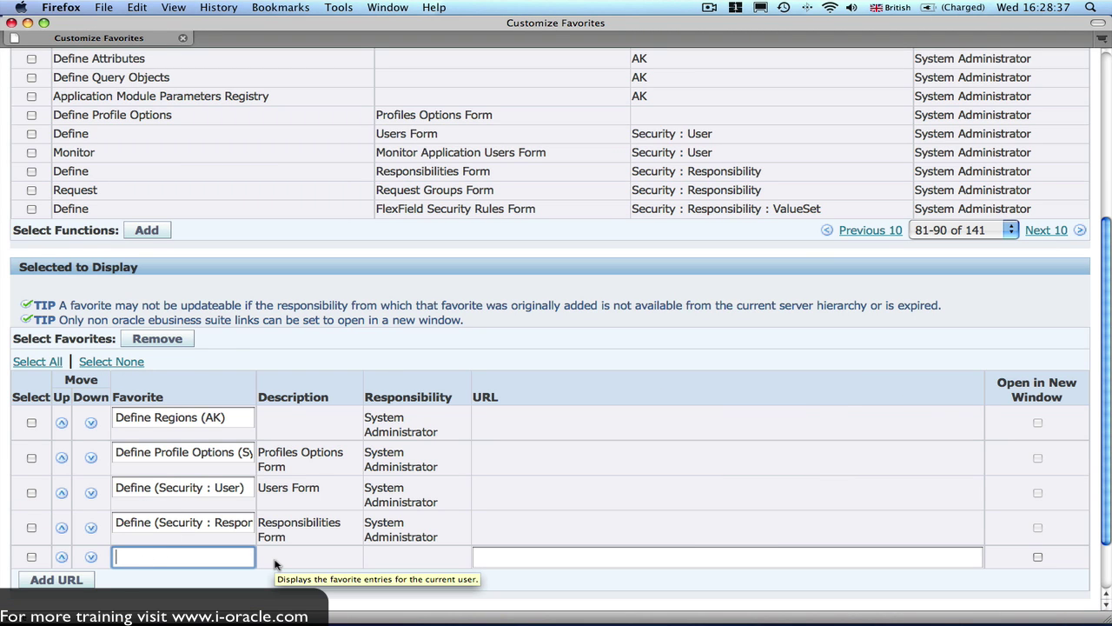
pyautogui.write('You Tube')
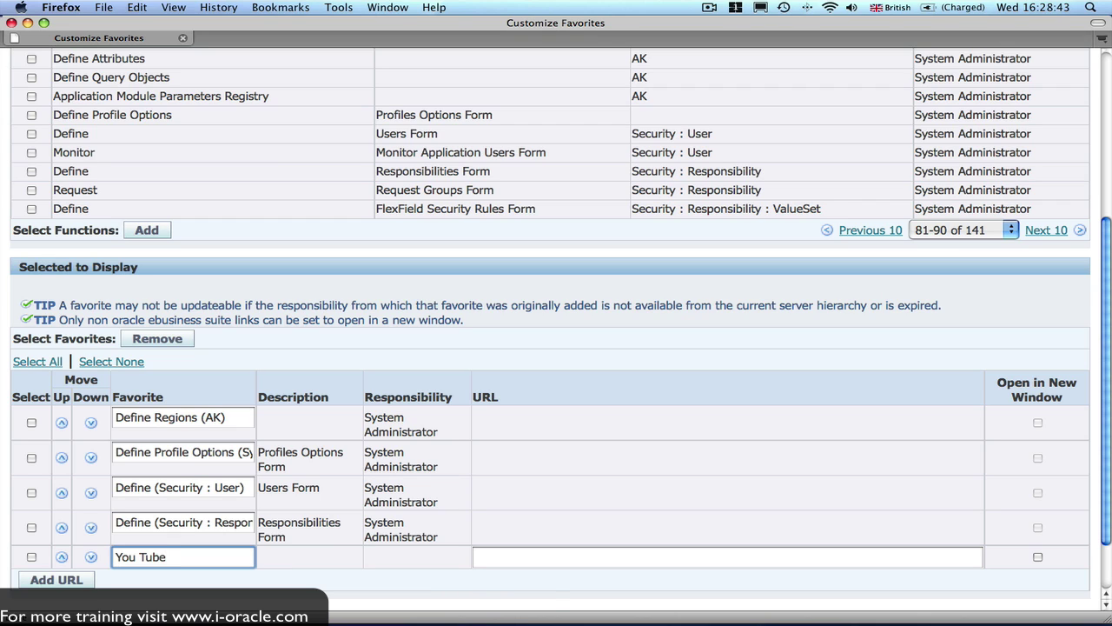
pyautogui.click(496, 553)
pyautogui.write('htt')
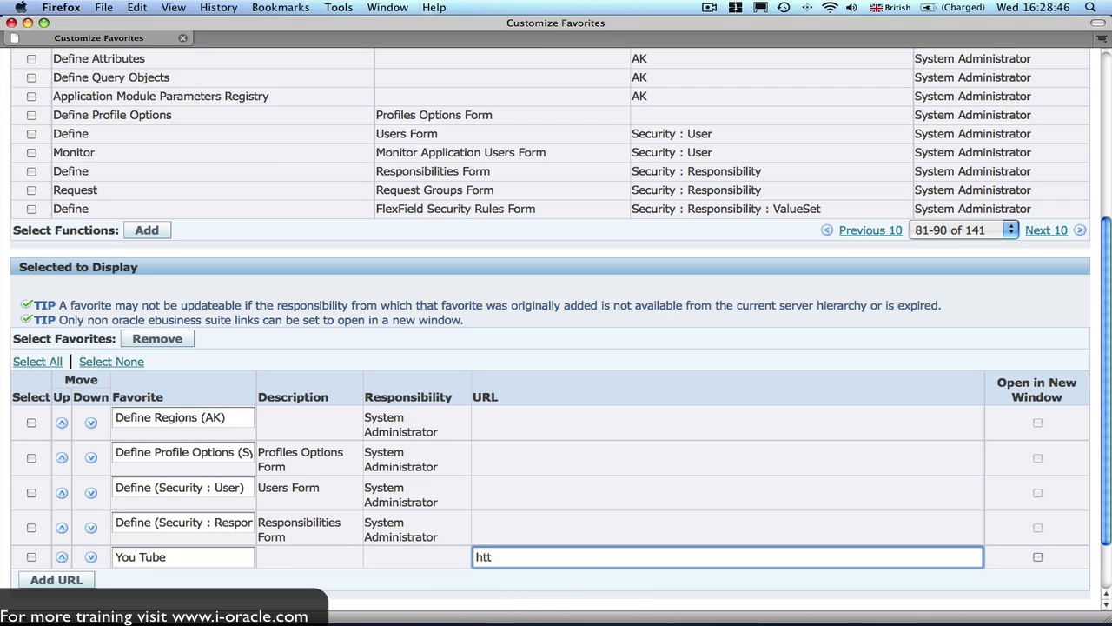
pyautogui.write('p://www.youtube')
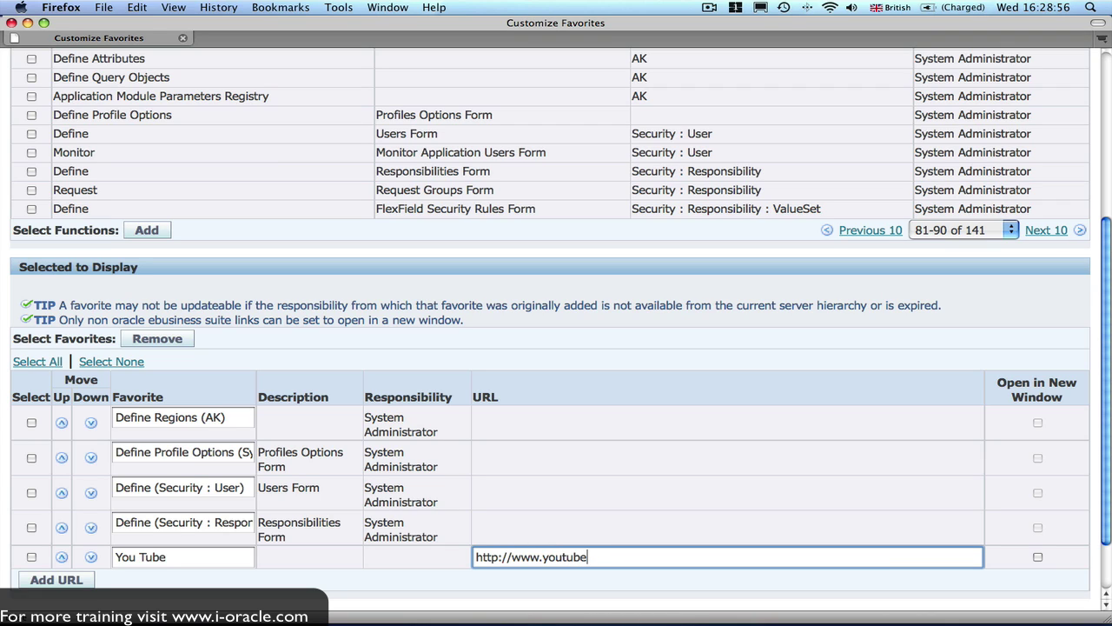
pyautogui.write('.com')
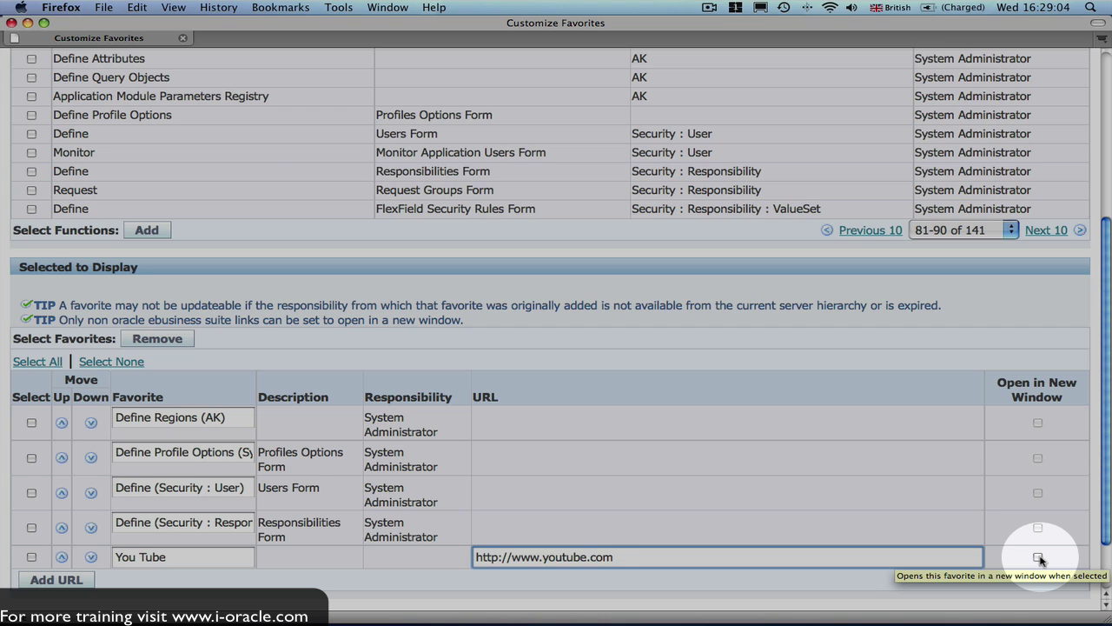
pyautogui.click(1038, 557)
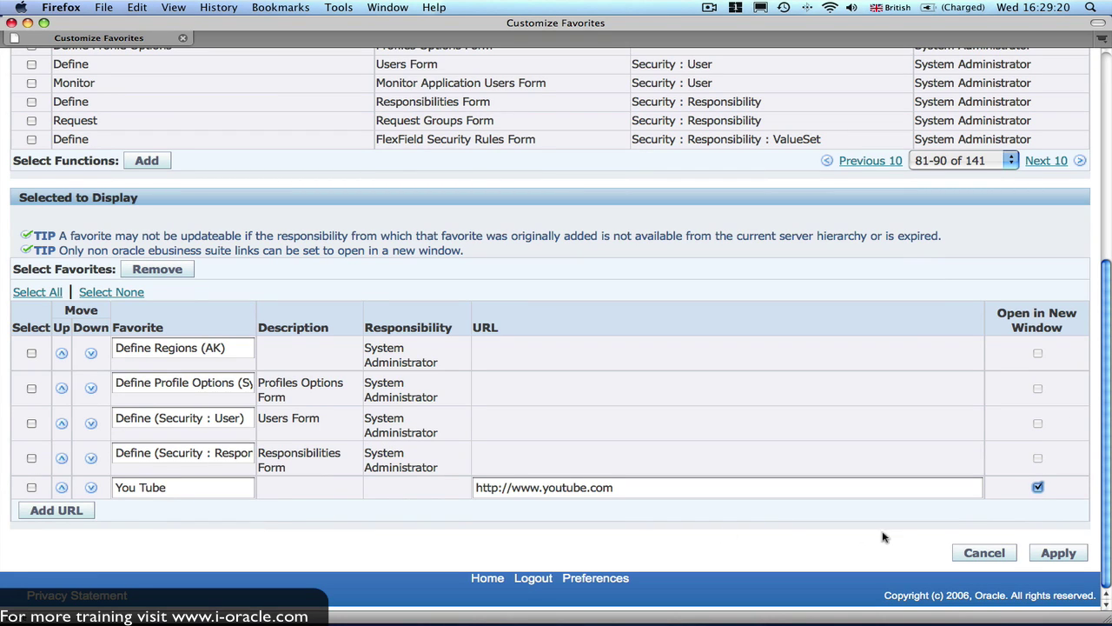
# Apply the customized favorites and return to the home page.
pyautogui.click(1042, 551)
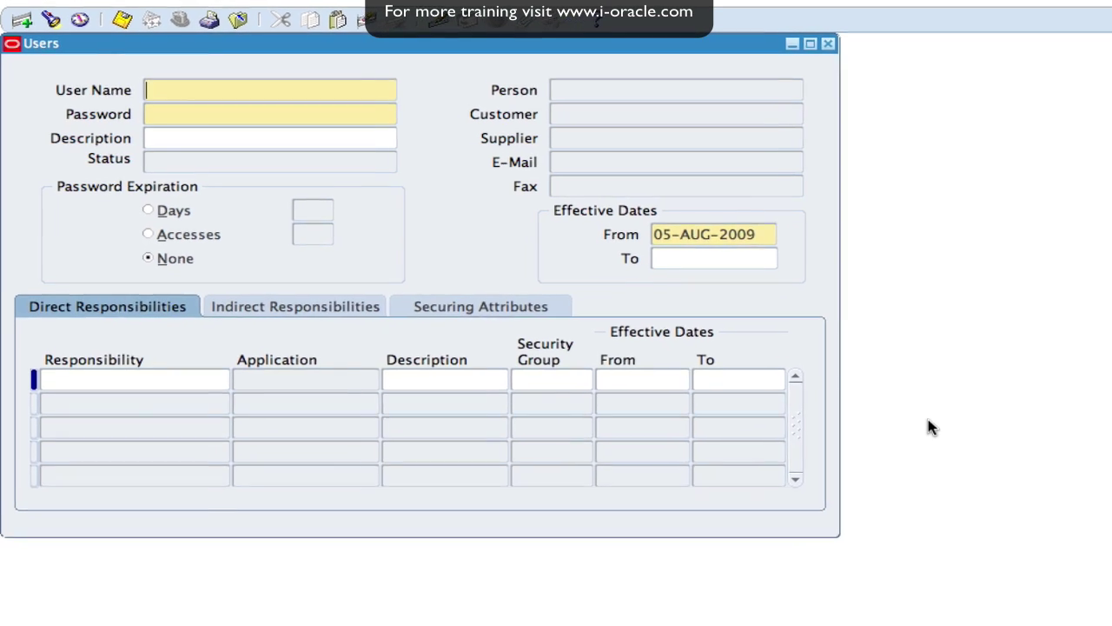
# Enter the new user's user name, an initial password twice, and their full name as description.
pyautogui.write('JOHN')
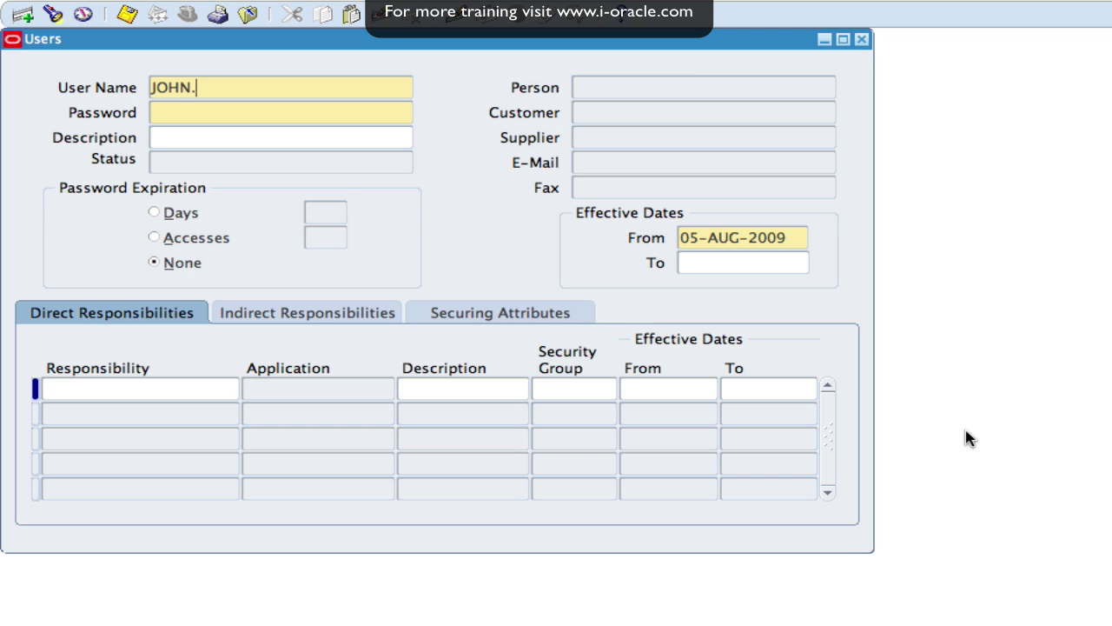
pyautogui.write('.SMITH')
pyautogui.press('Tab')
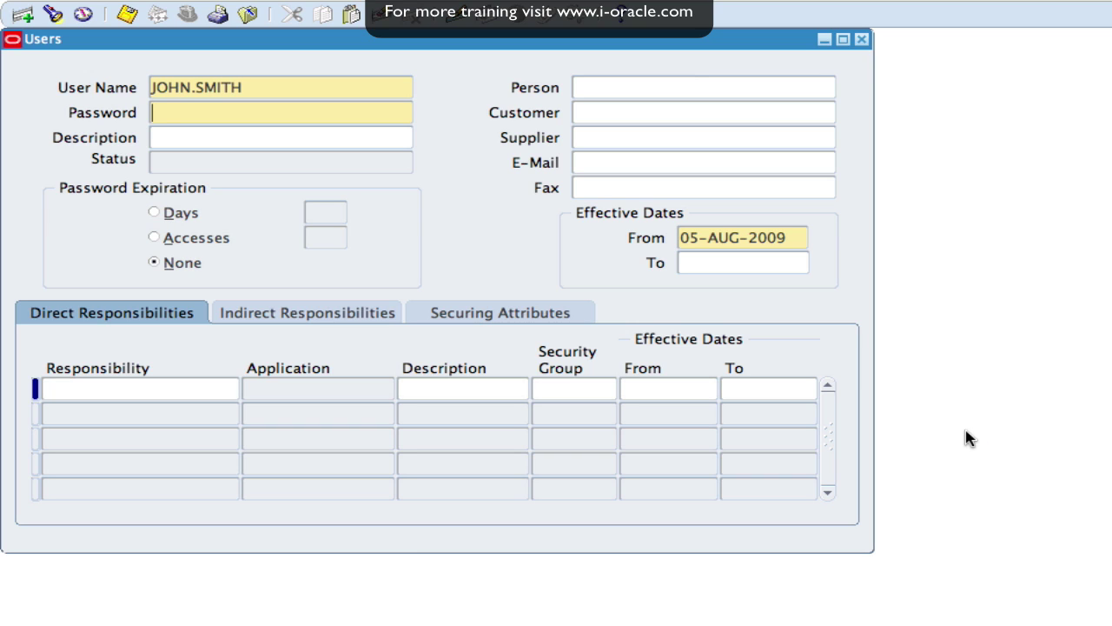
pyautogui.write('******')
pyautogui.press('Tab')
pyautogui.write('******')
pyautogui.press('Tab')
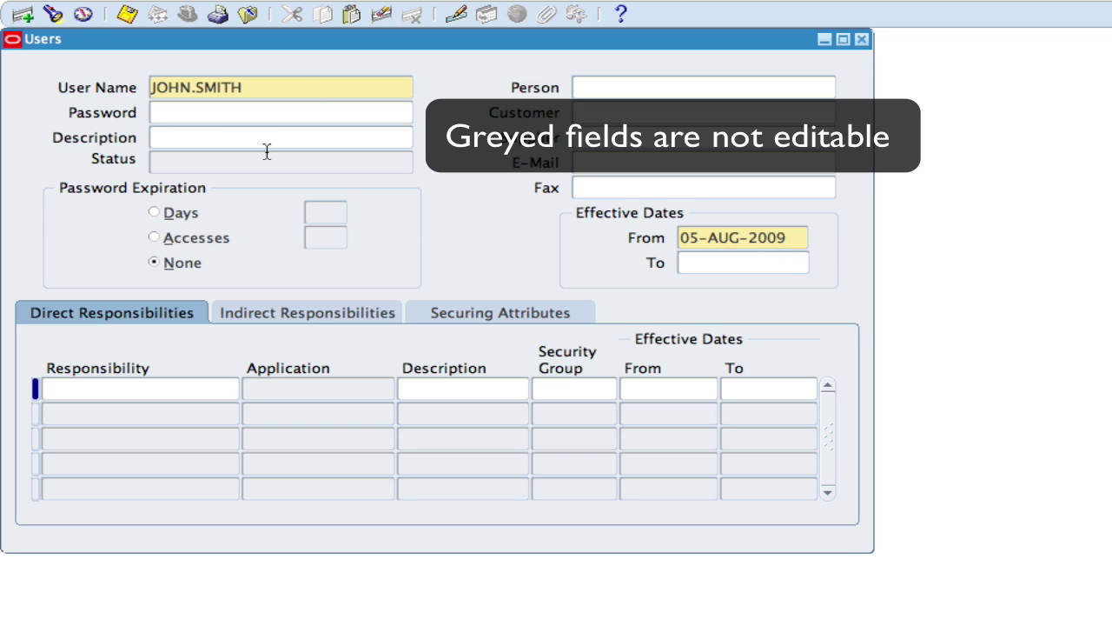
pyautogui.write('John Smith')
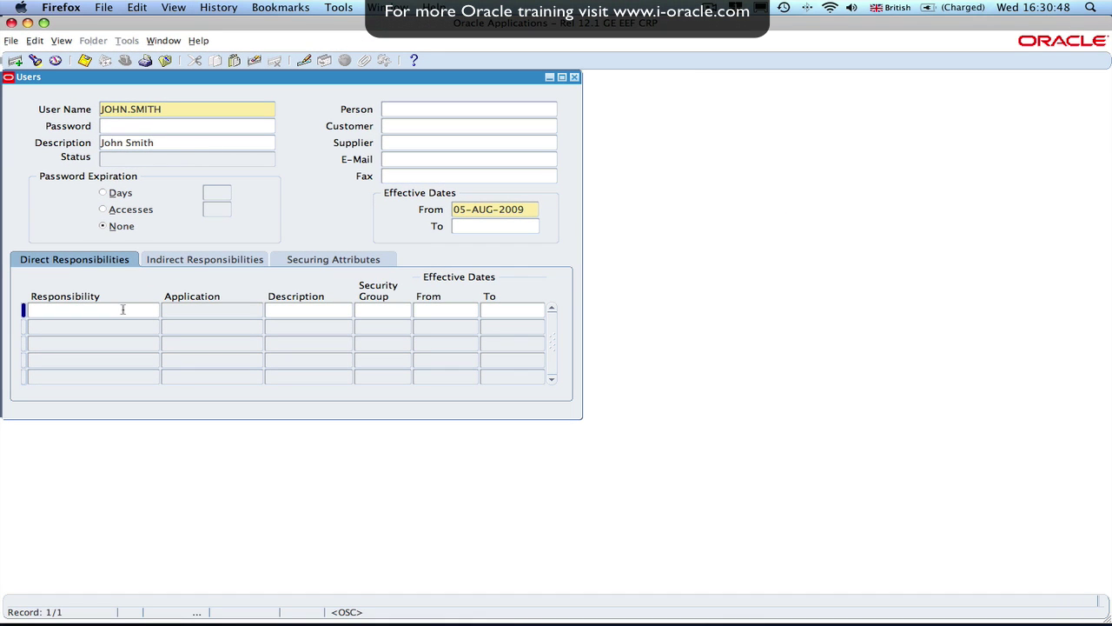
# Assign System Administrator as the first responsibility, found by searching Sys%Admin% in the list.
pyautogui.click(78, 311)
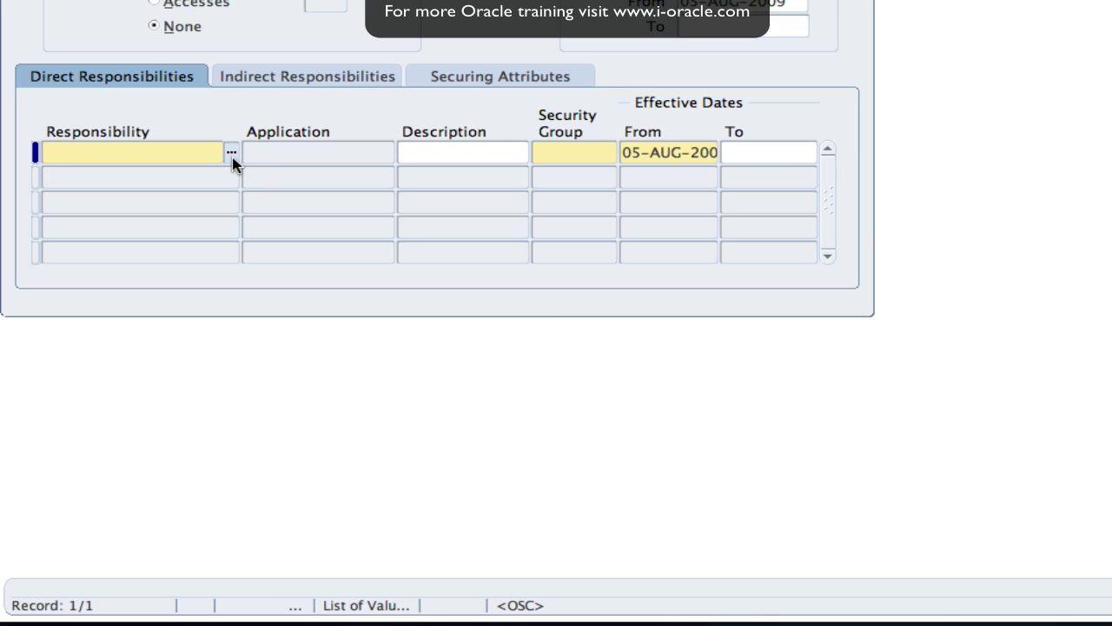
pyautogui.click(232, 155)
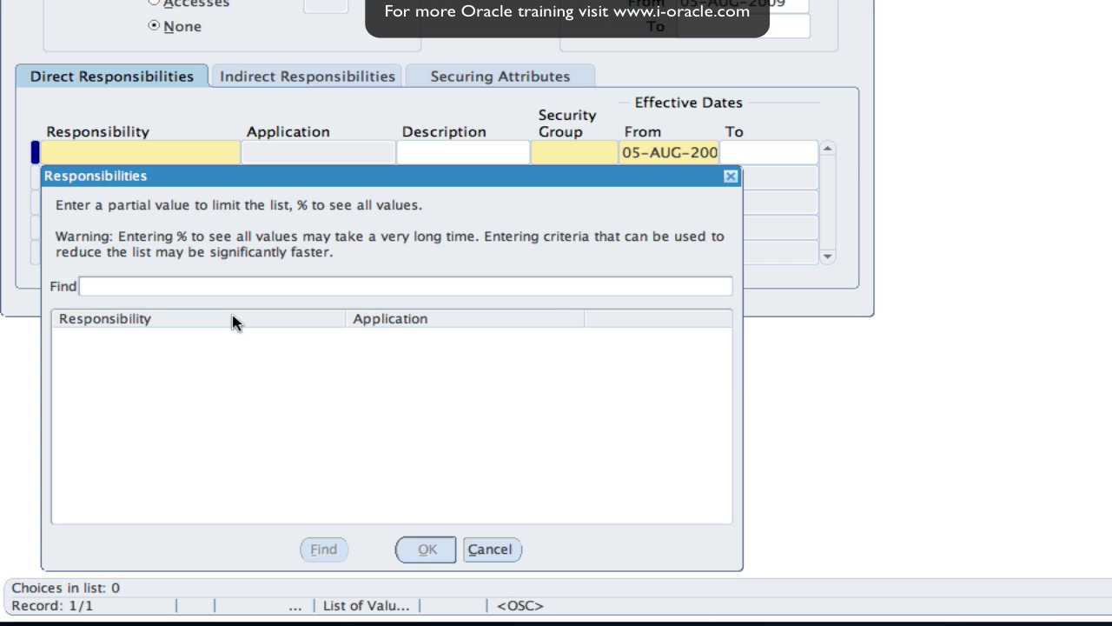
pyautogui.write('%')
pyautogui.write('Sys')
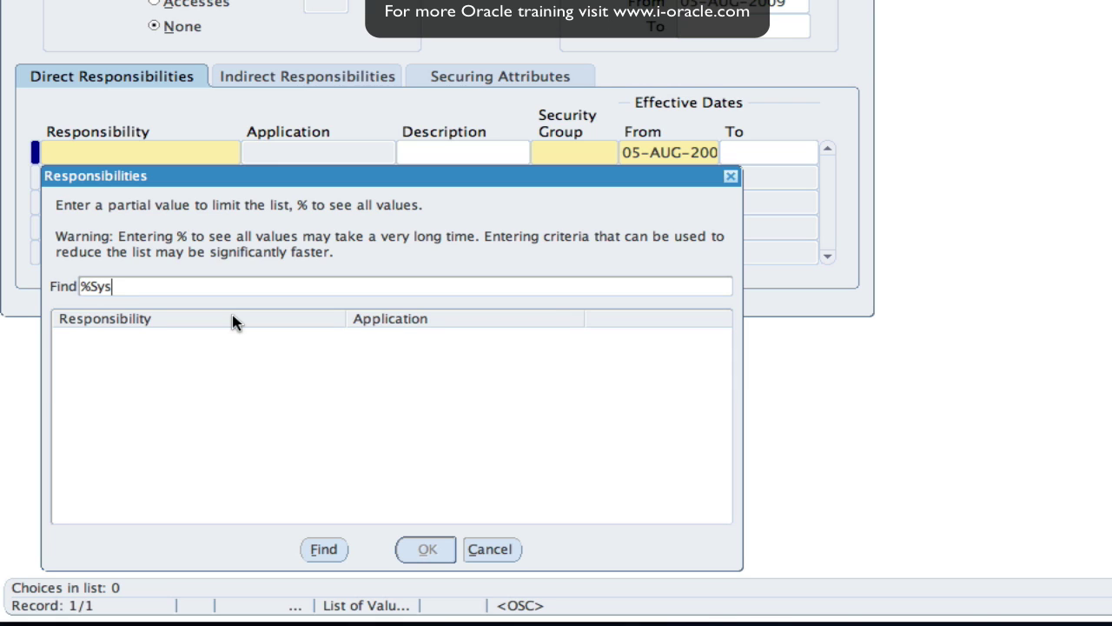
pyautogui.write('%Admin%')
pyautogui.press('Home')
pyautogui.press('Delete')
pyautogui.click(324, 550)
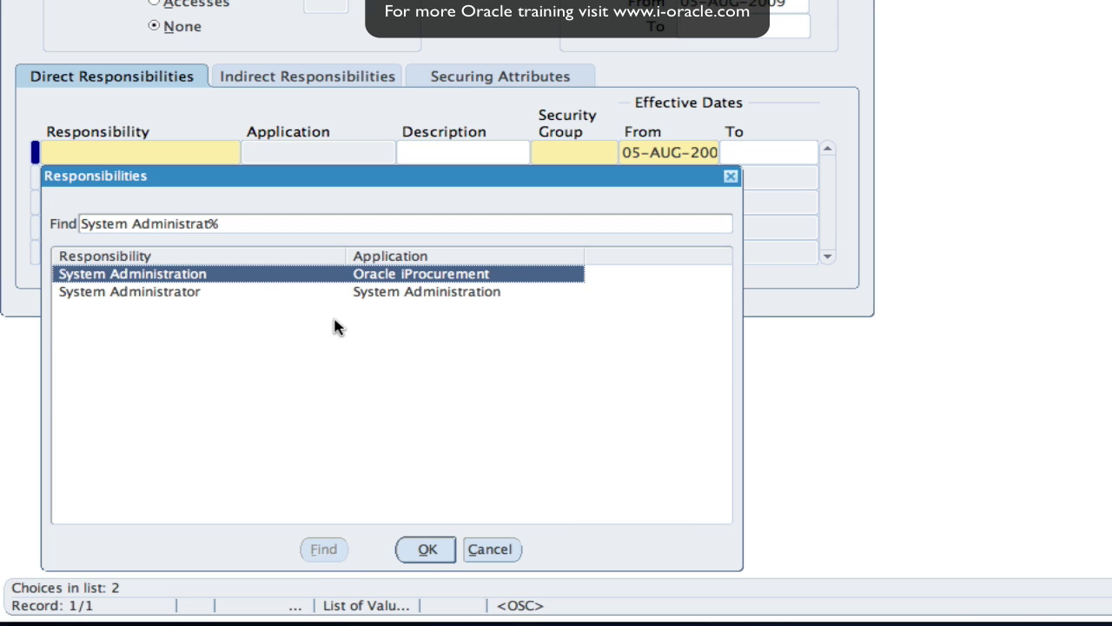
pyautogui.click(100, 293)
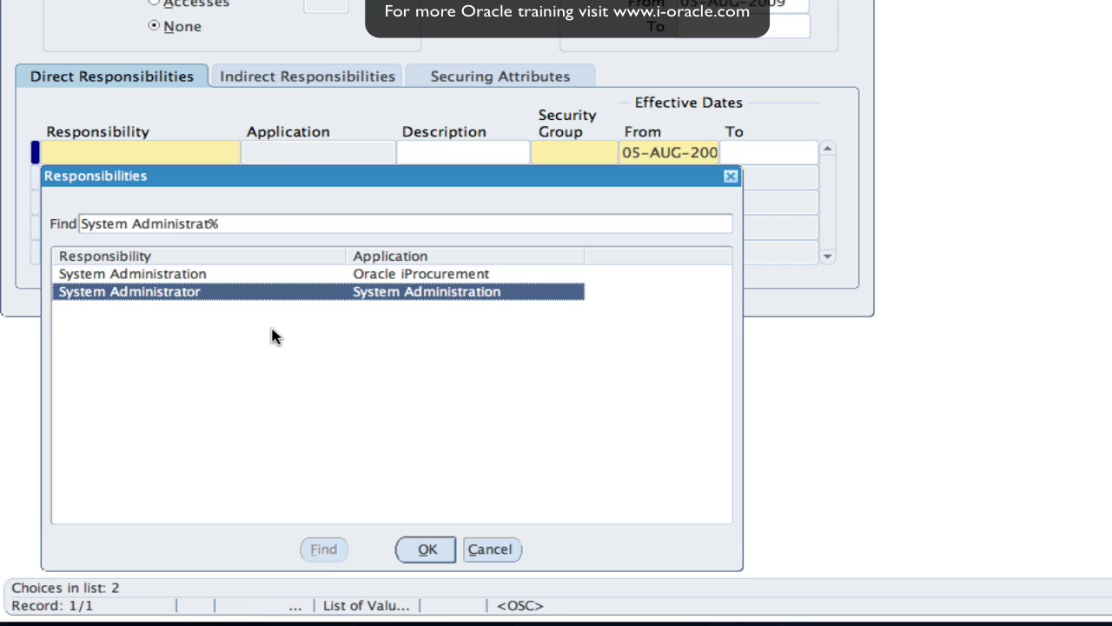
pyautogui.click(428, 551)
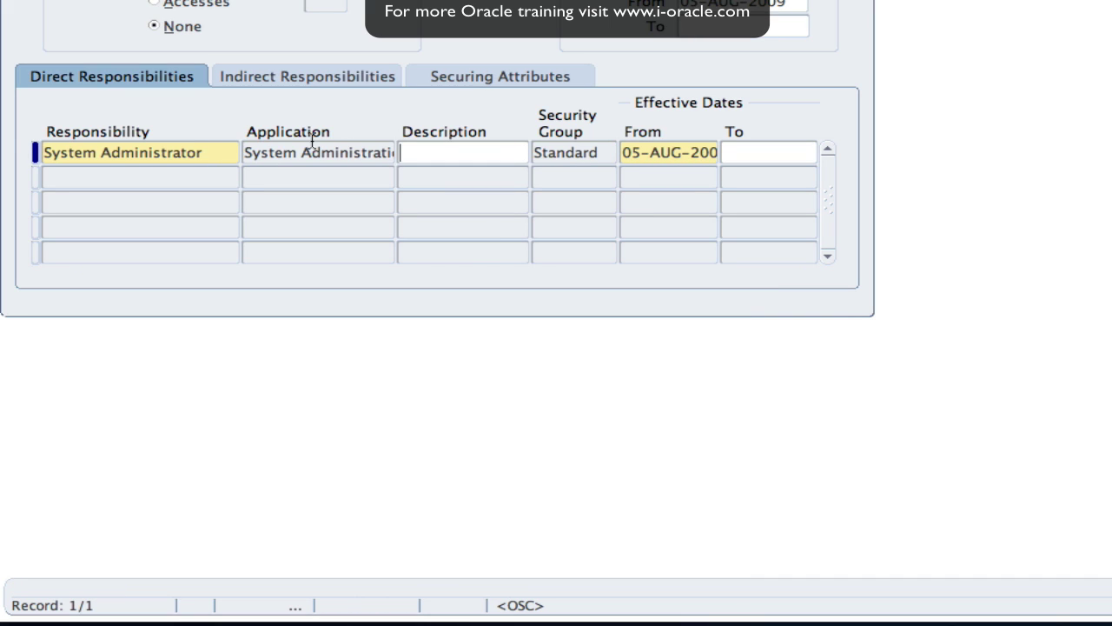
# Add XML Publisher Administrator as the second responsibility and save the user record.
pyautogui.click(114, 178)
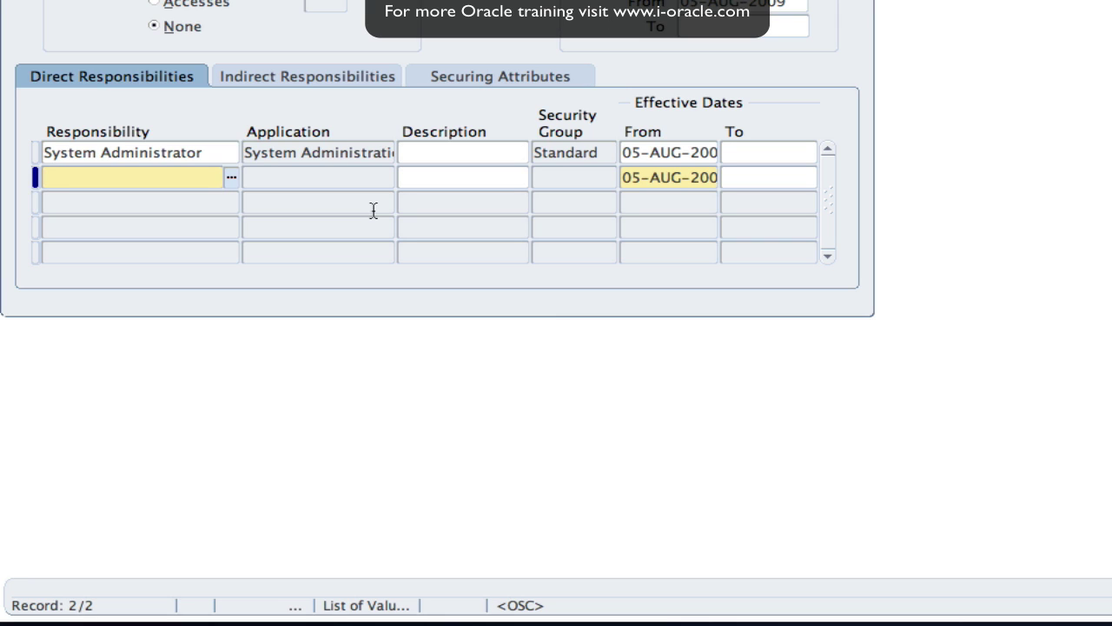
pyautogui.write('xml')
pyautogui.press('Tab')
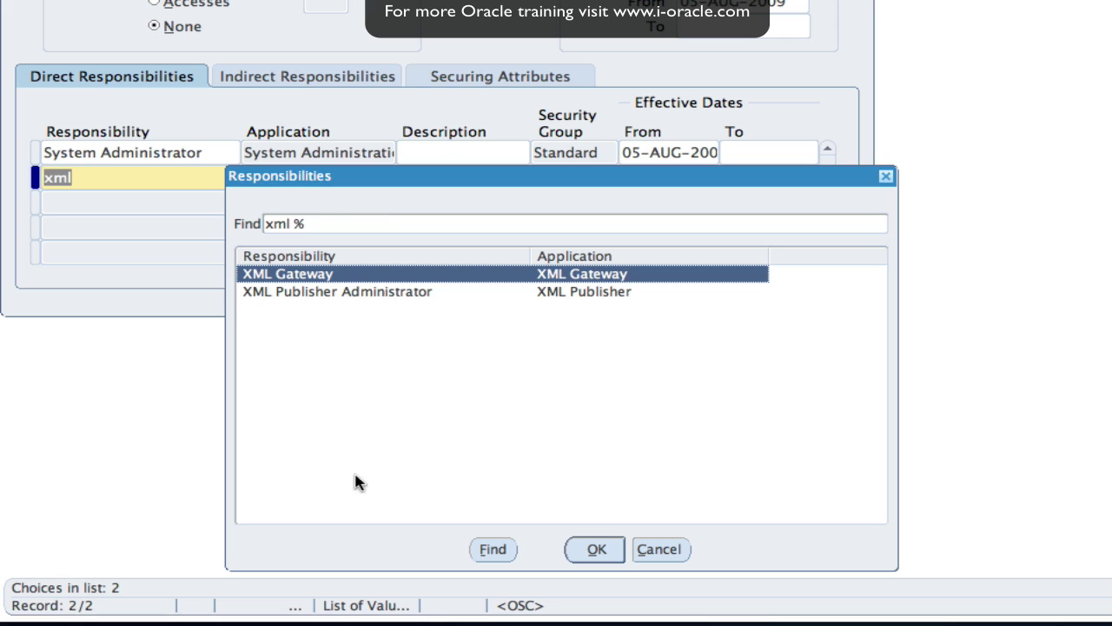
pyautogui.click(323, 295)
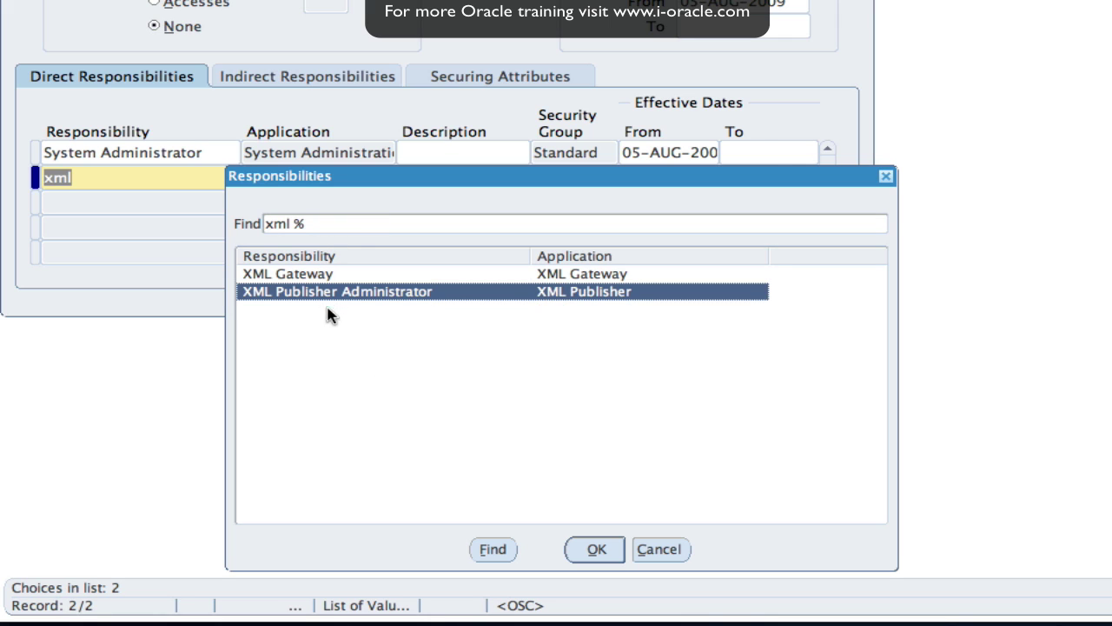
pyautogui.click(598, 549)
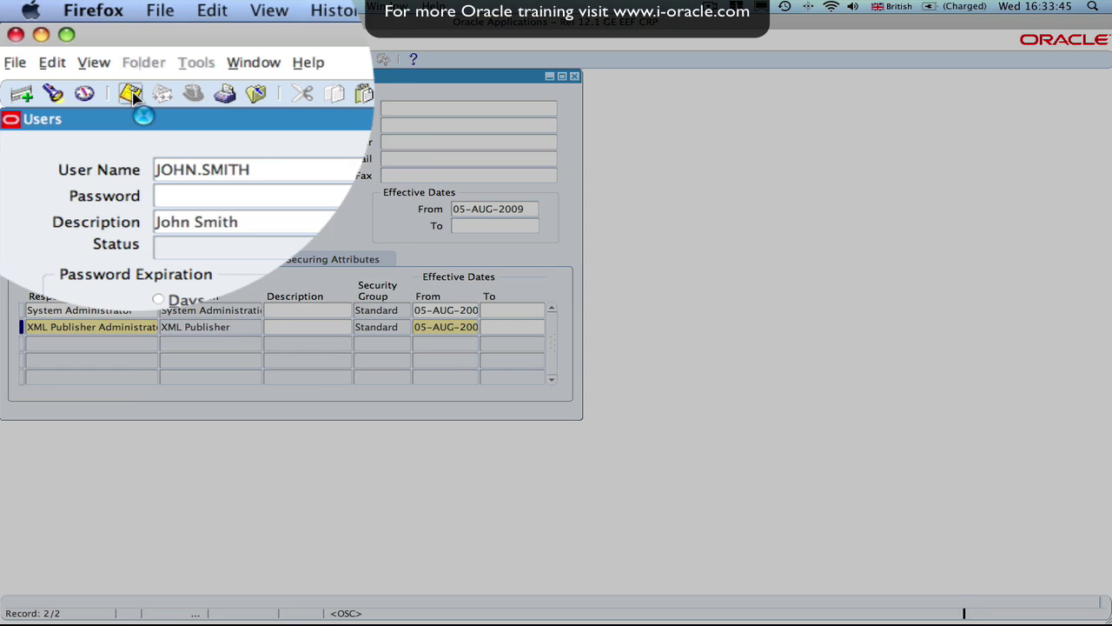
pyautogui.click(82, 58)
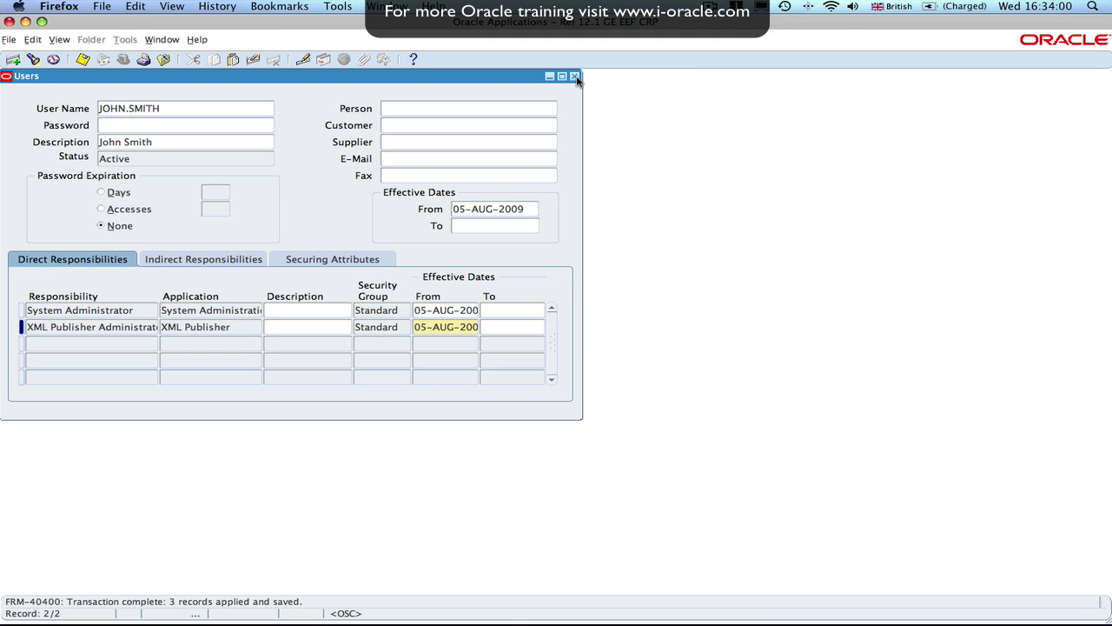
pyautogui.click(9, 41)
# Exit Oracle Applications forms and close the leftover Forms browser tabs.
pyautogui.click(29, 231)
pyautogui.click(543, 356)
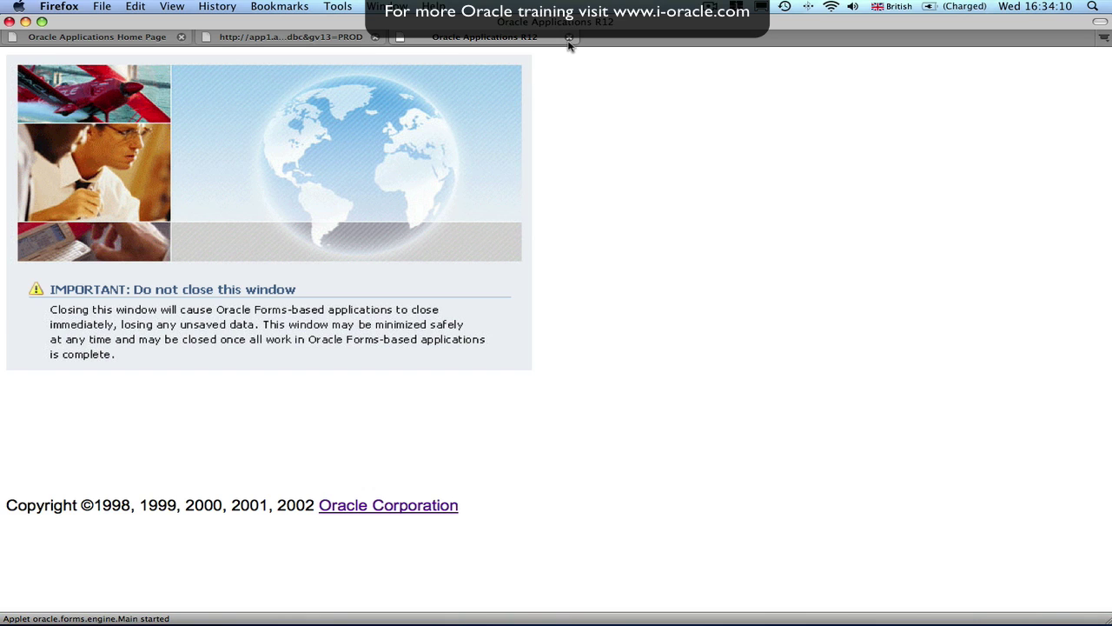
pyautogui.click(569, 38)
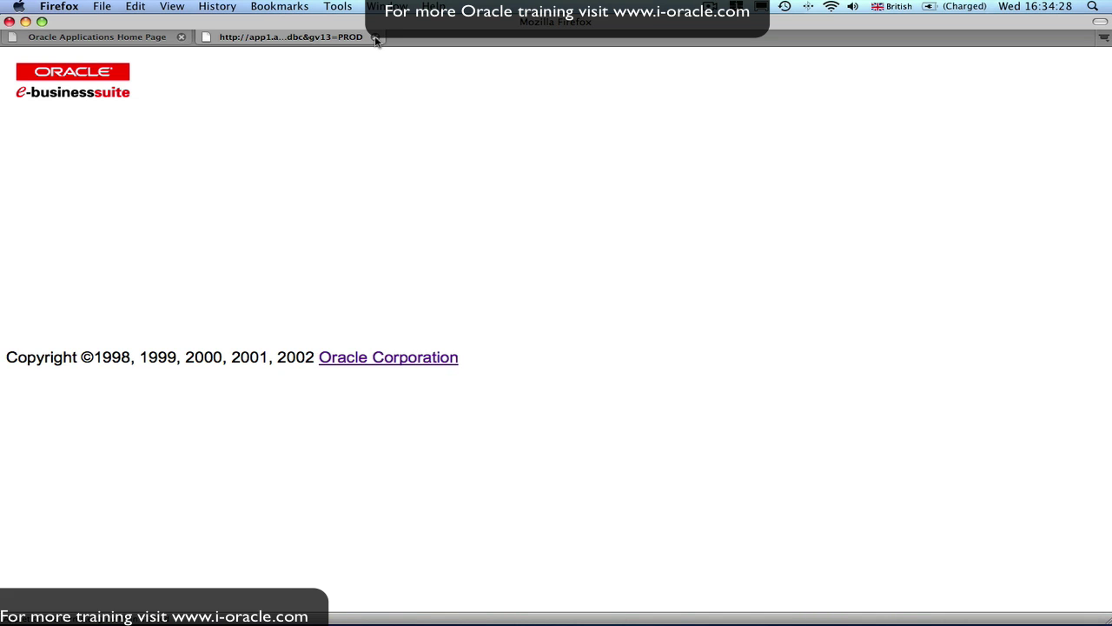
pyautogui.click(375, 37)
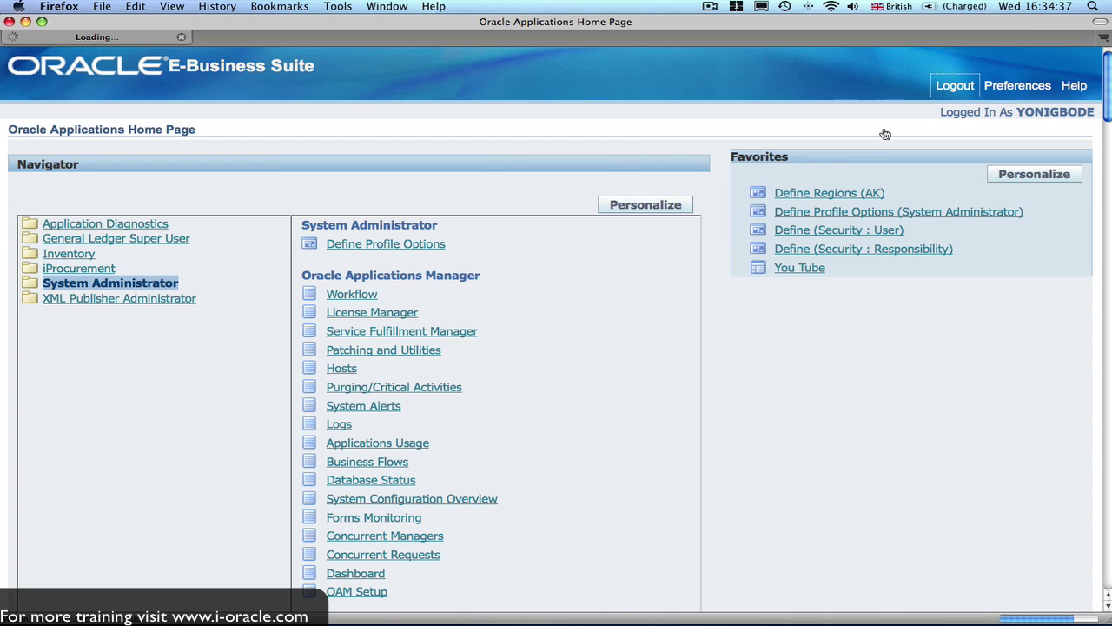
# Log out of the administrator session and sign in as the new user with its initial password.
pyautogui.click(956, 87)
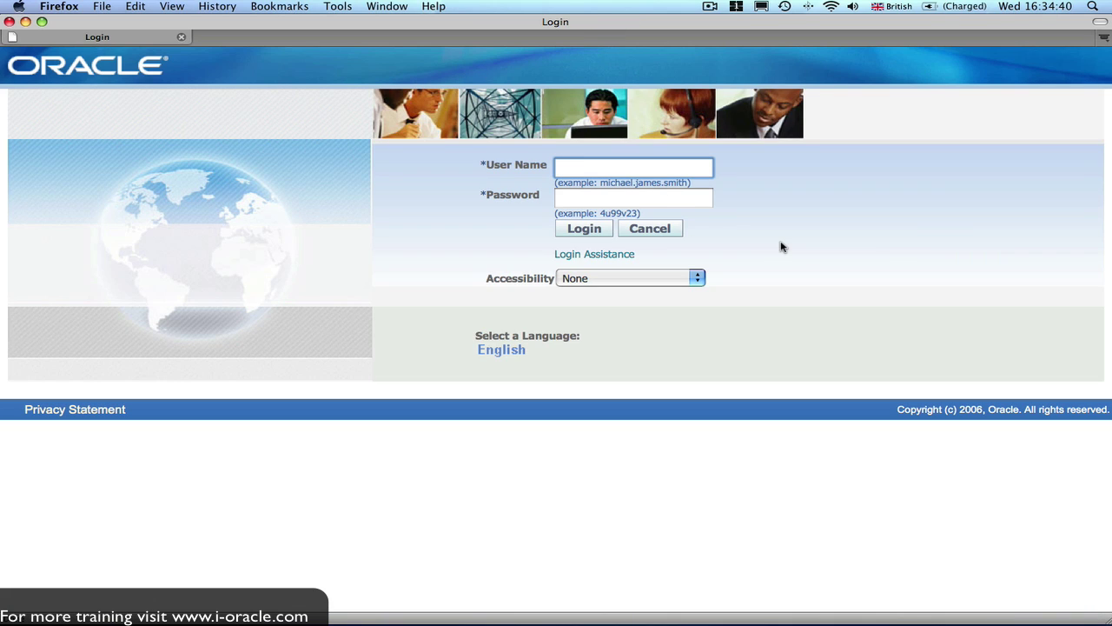
pyautogui.write('john.smith')
pyautogui.press('Tab')
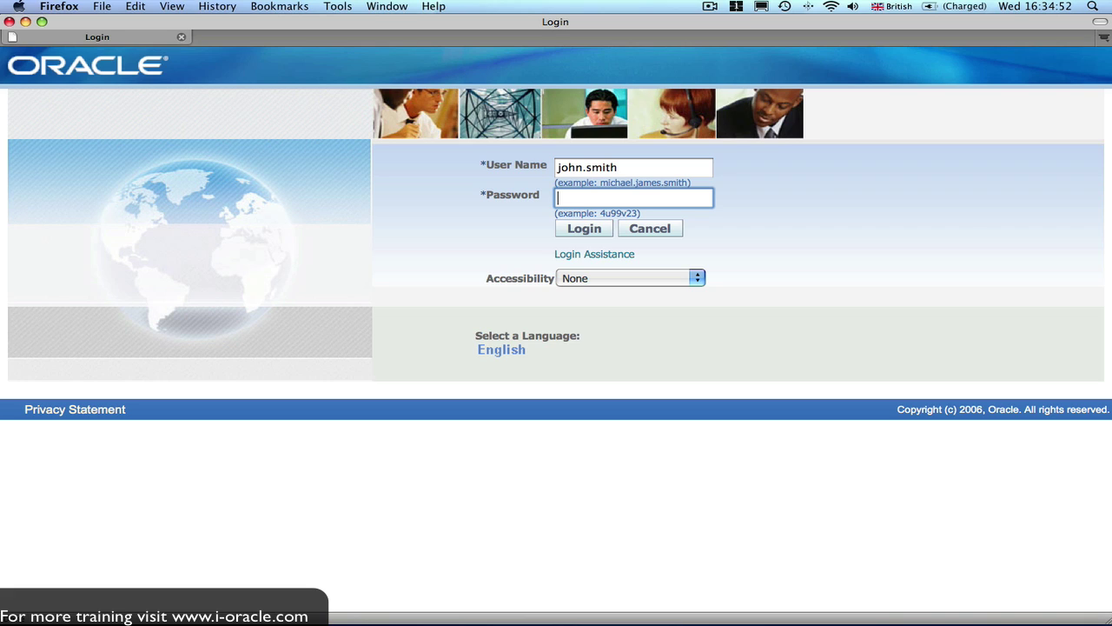
pyautogui.write('••••••')
pyautogui.click(587, 231)
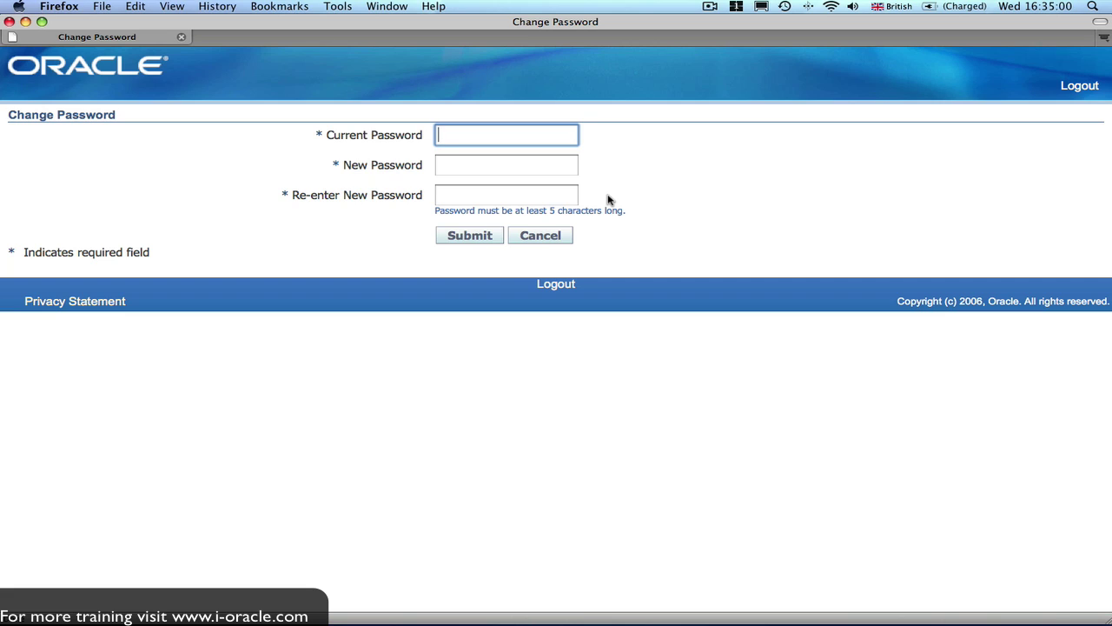
# Replace the initial password with a new one, confirming it, and submit to reach the home page.
pyautogui.write('••••••')
pyautogui.press('Tab')
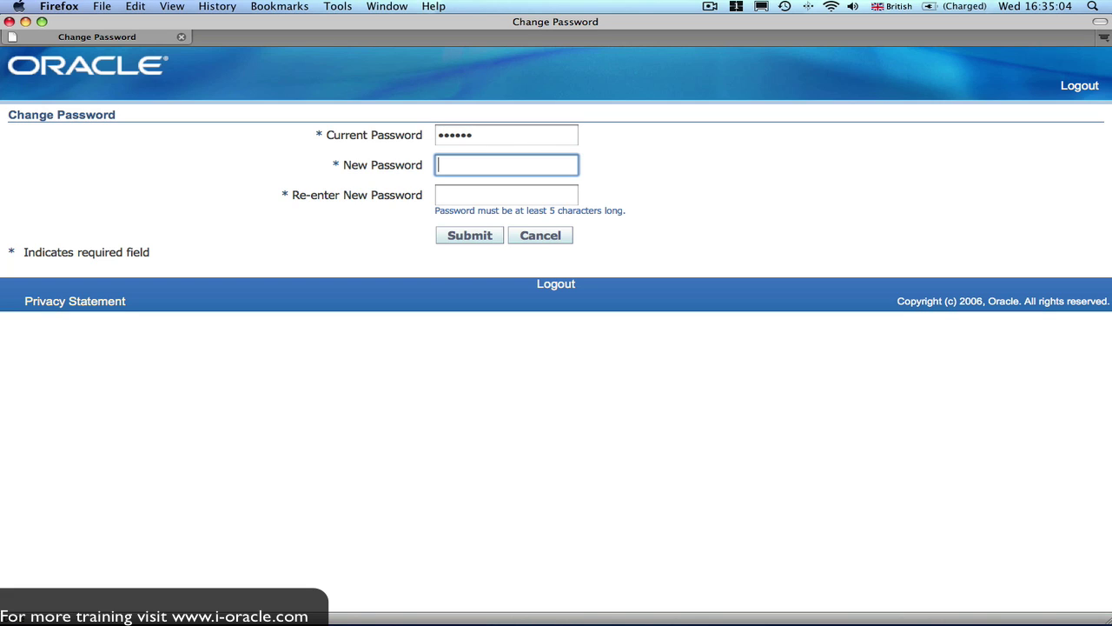
pyautogui.write('••••••••••')
pyautogui.press('Tab')
pyautogui.write('••••••')
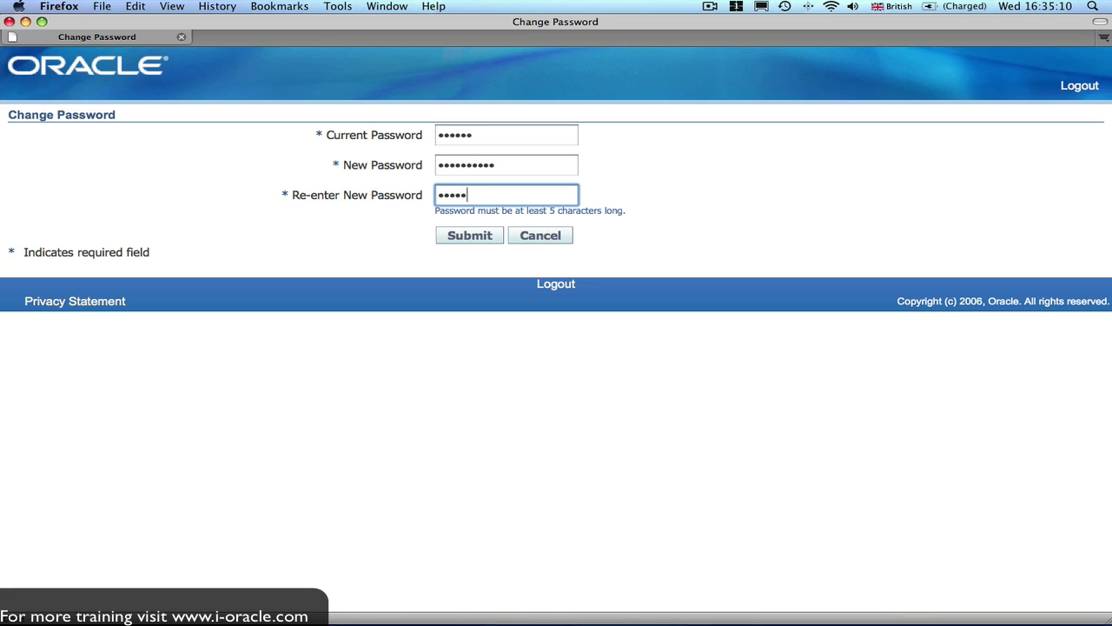
pyautogui.write('••••')
pyautogui.click(470, 240)
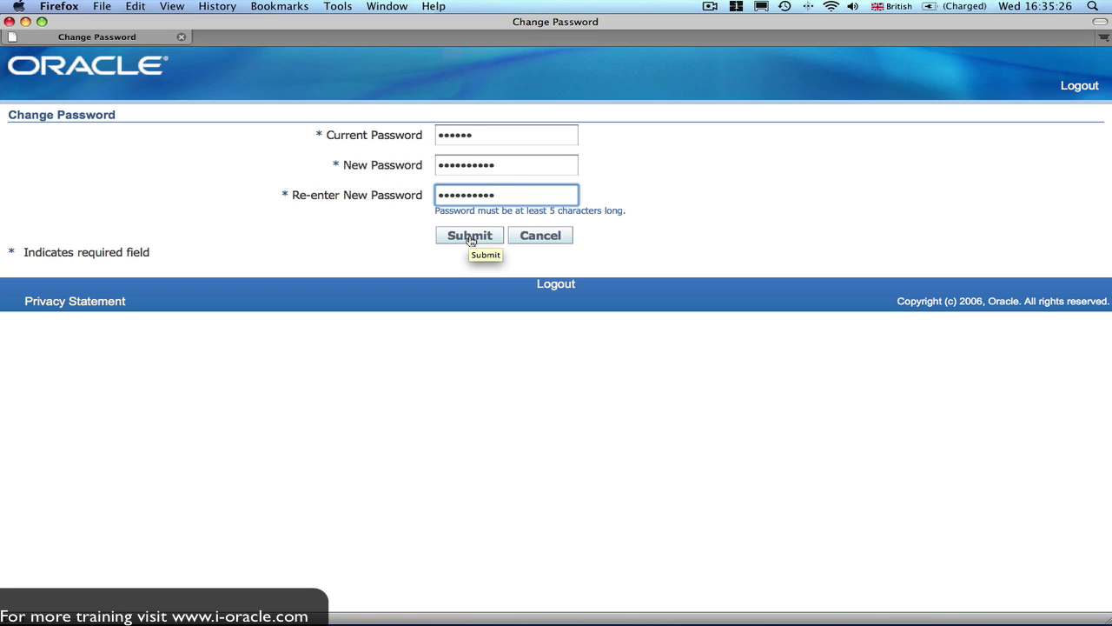
pyautogui.click(470, 240)
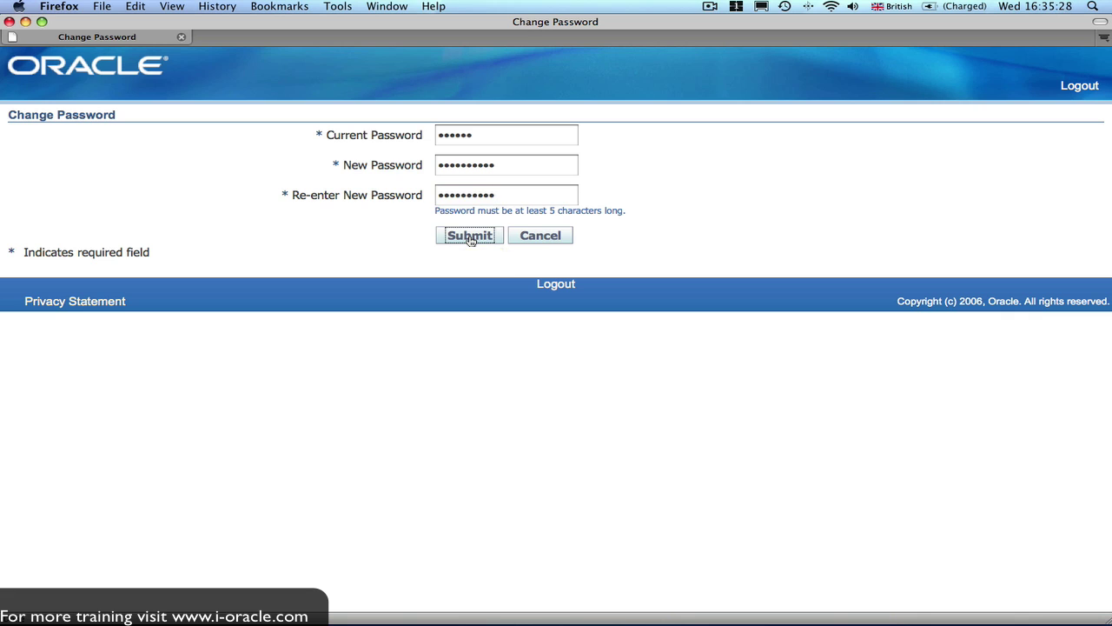